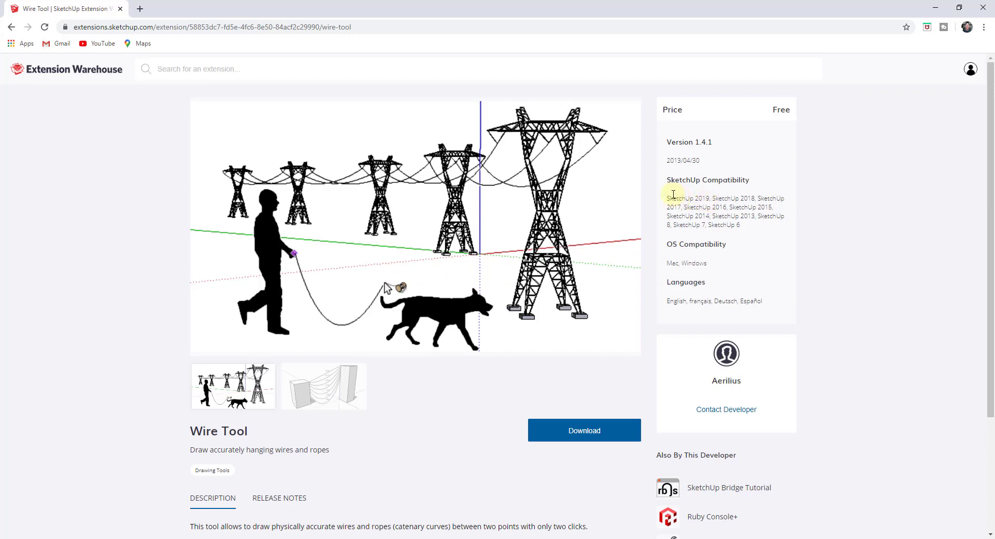
# Step: Switch back to the SketchUp model near the boxes and start Draw Wires (Catenary) at 120% arc length
pyautogui.click(935, 7)
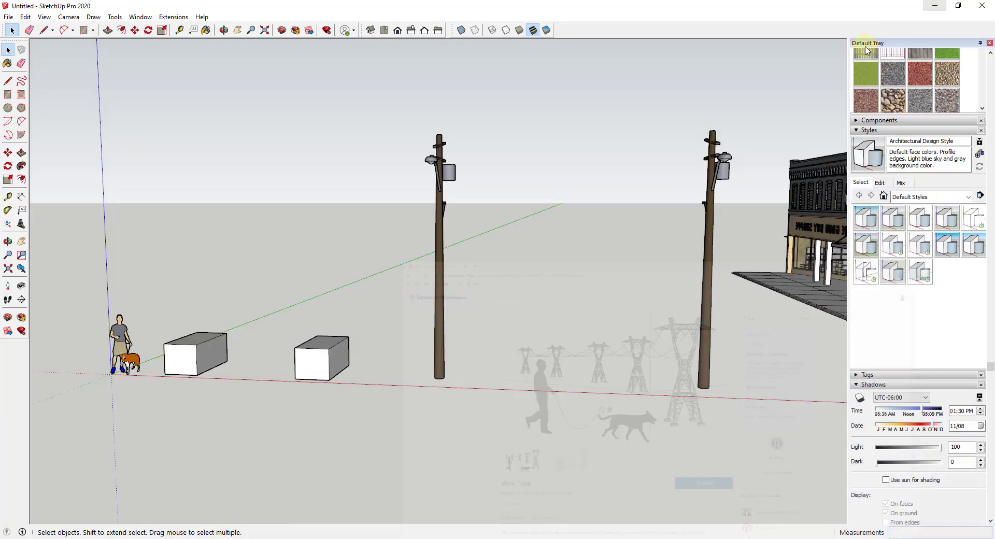
pyautogui.moveTo(486, 194); pyautogui.dragTo(291, 166, button='middle')
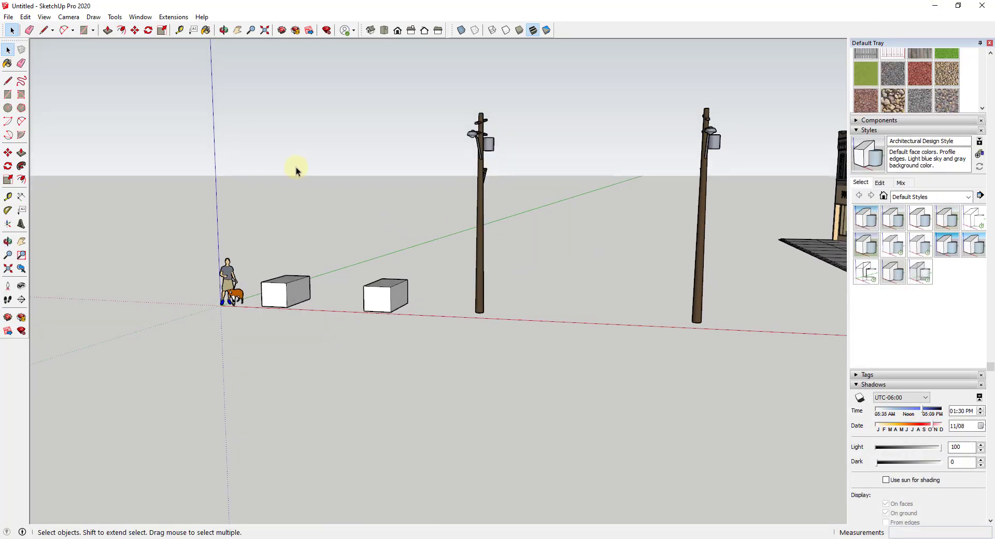
pyautogui.click(172, 17)
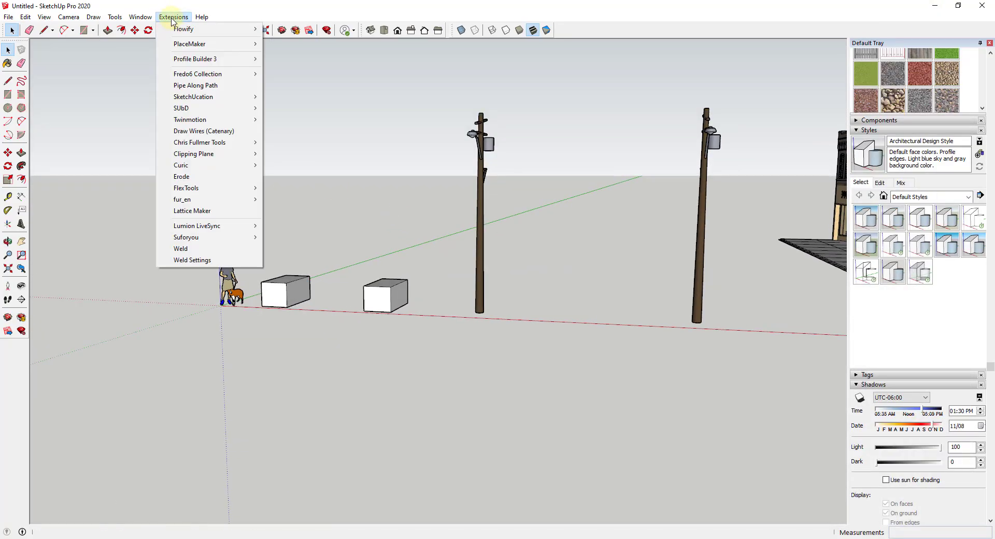
pyautogui.click(208, 133)
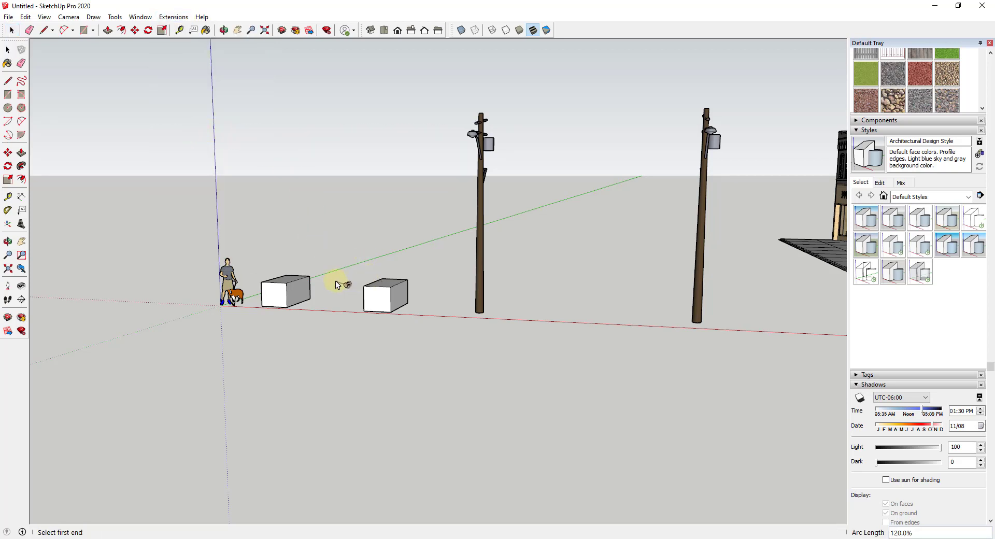
# Step: Hang a catenary wire between the two boxes, then tilt the view to look down on them
pyautogui.click(288, 281)
pyautogui.click(363, 290)
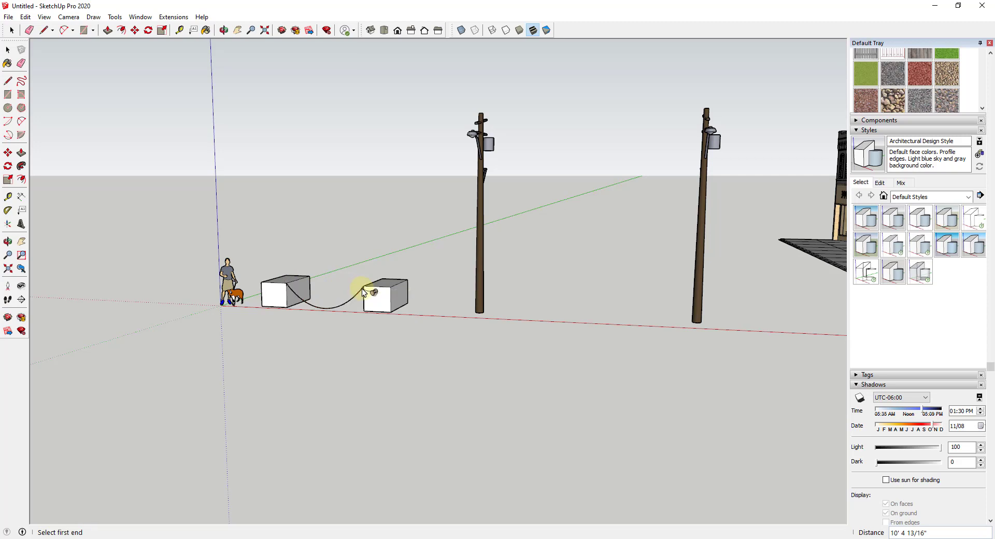
pyautogui.scroll(5, 354, 275)
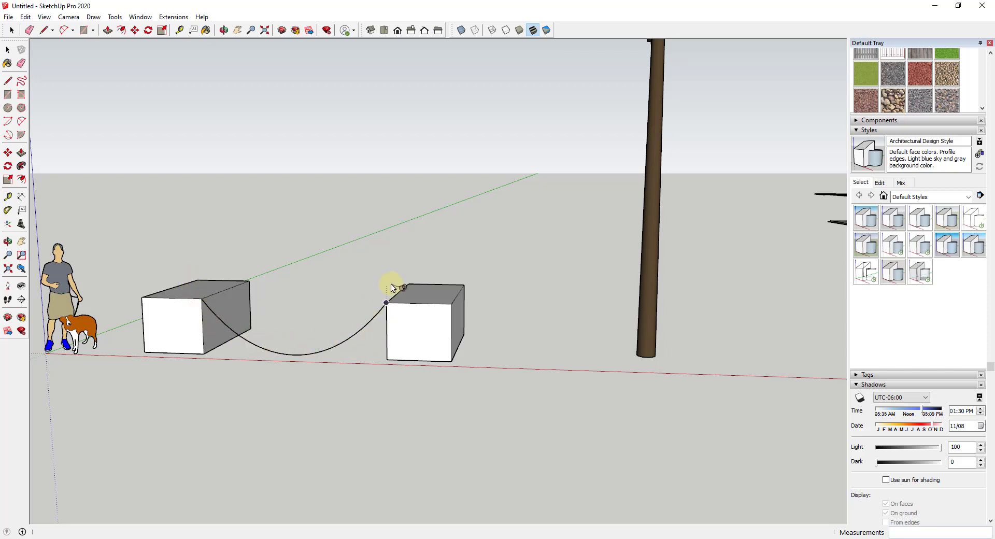
pyautogui.moveTo(391, 288)
pyautogui.mouseDown(button='middle')
pyautogui.moveTo(373, 313)
pyautogui.moveTo(386, 302)
pyautogui.mouseUp(button='middle')
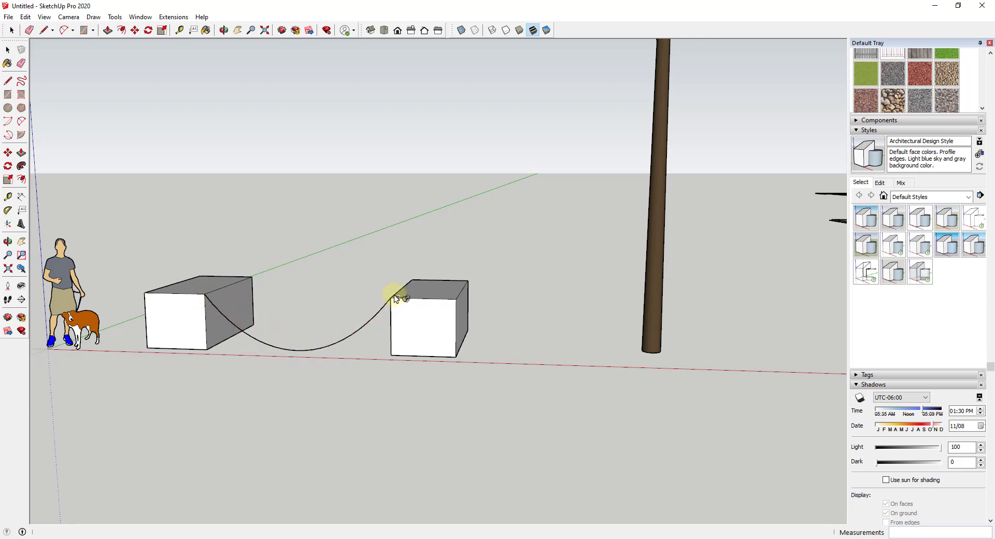
pyautogui.moveTo(395, 289); pyautogui.dragTo(291, 306, button='middle')
pyautogui.scroll(2, 253, 288)
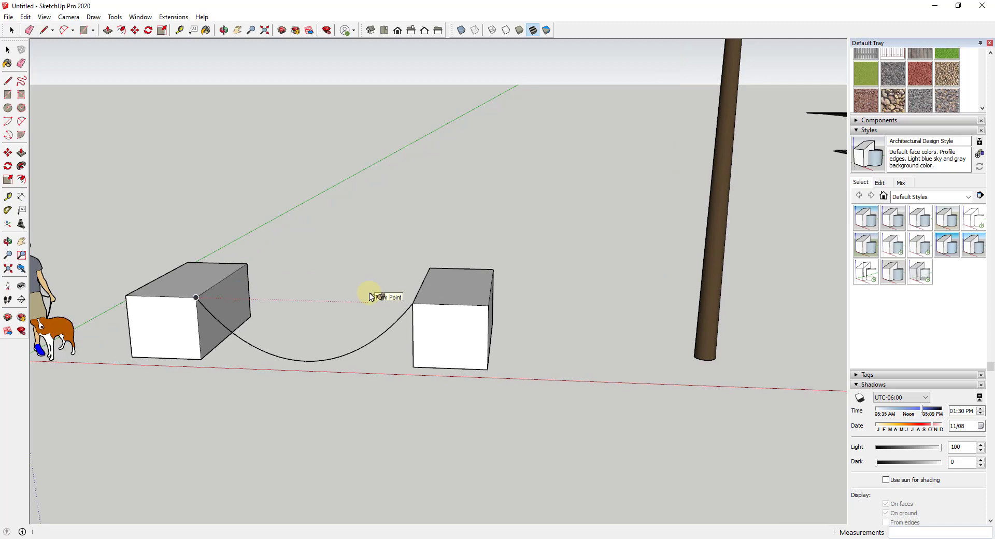
# Step: Start a second wire on the left box's top edge with a 140% arc length
pyautogui.click(223, 278)
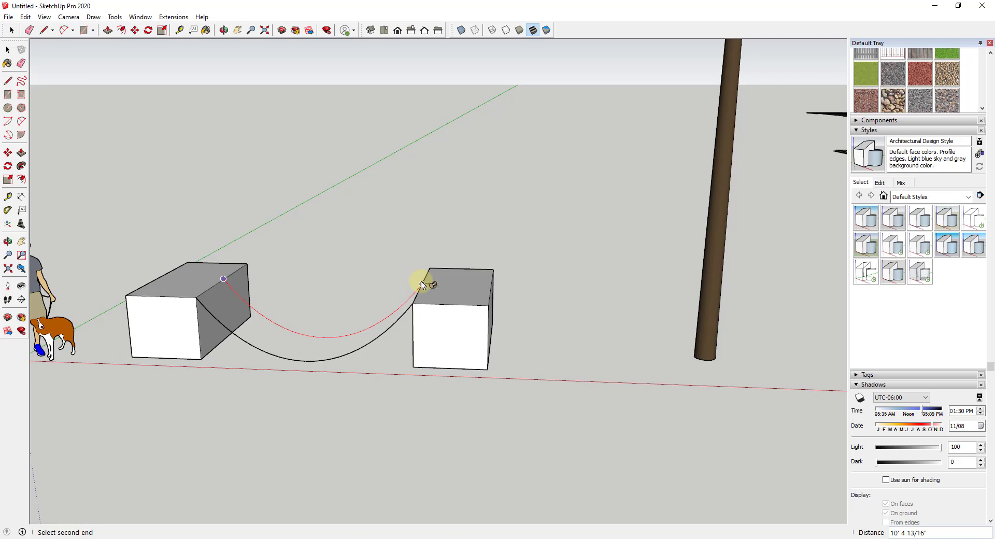
pyautogui.write('140%')
pyautogui.press('Return')
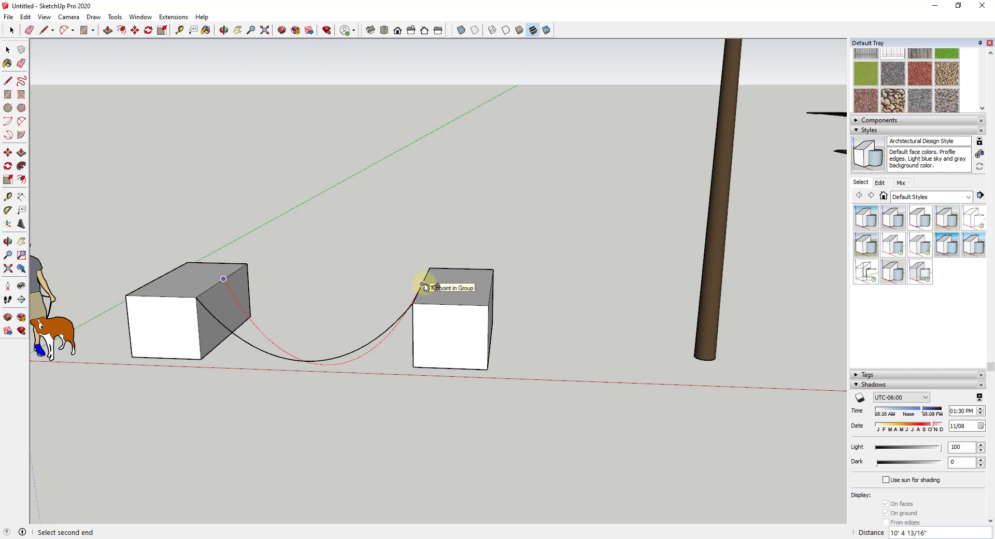
# Step: Finish the 140% wire on the right box and add a shallower 110% wire between the box corners
pyautogui.click(424, 287)
pyautogui.moveTo(419, 292); pyautogui.dragTo(248, 313, button='middle')
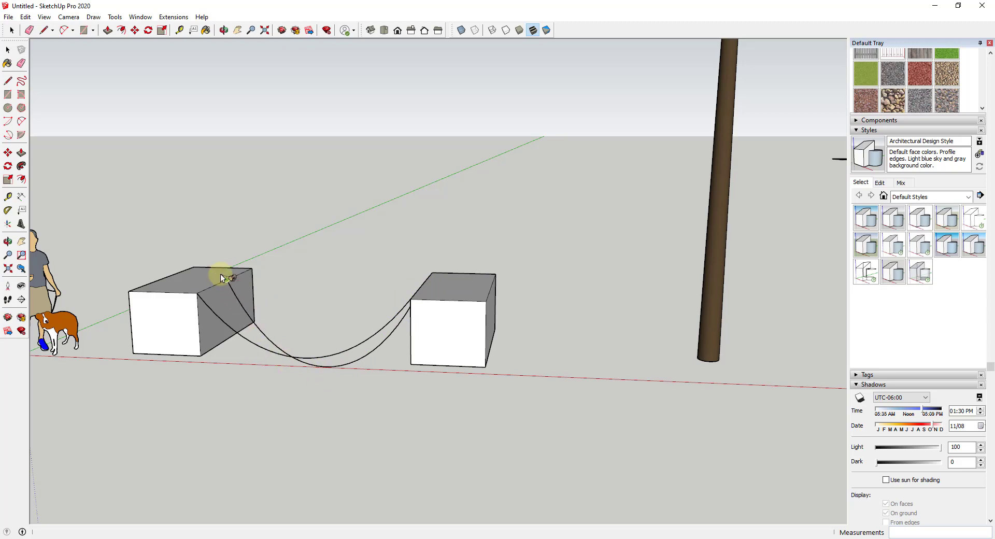
pyautogui.click(252, 269)
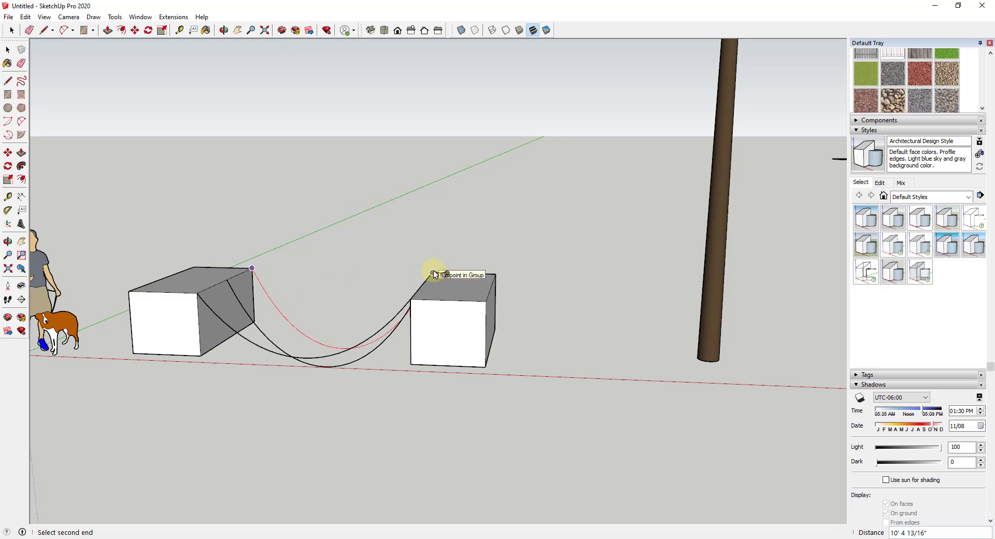
pyautogui.write('11/')
pyautogui.write('0')
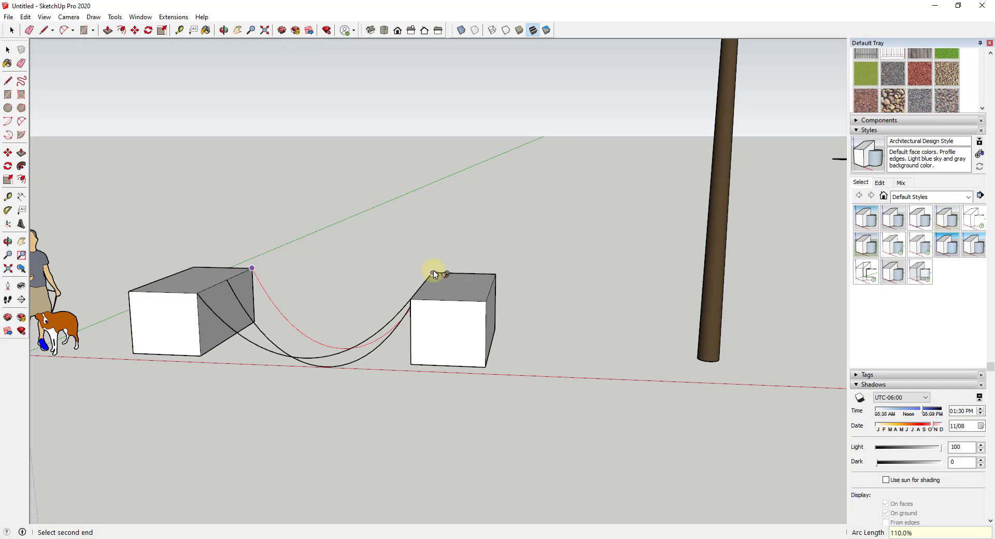
pyautogui.click(433, 272)
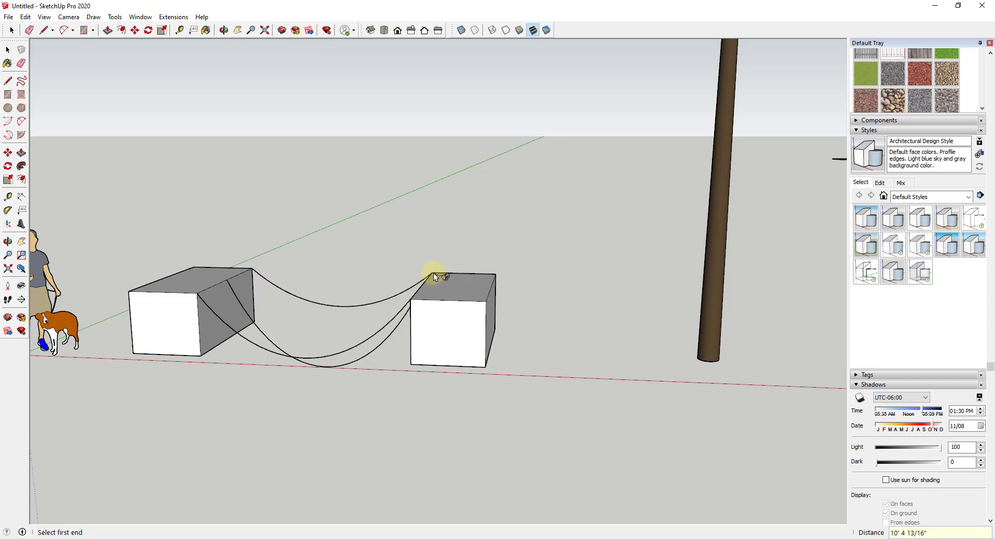
pyautogui.moveTo(432, 272); pyautogui.dragTo(228, 285, button='middle')
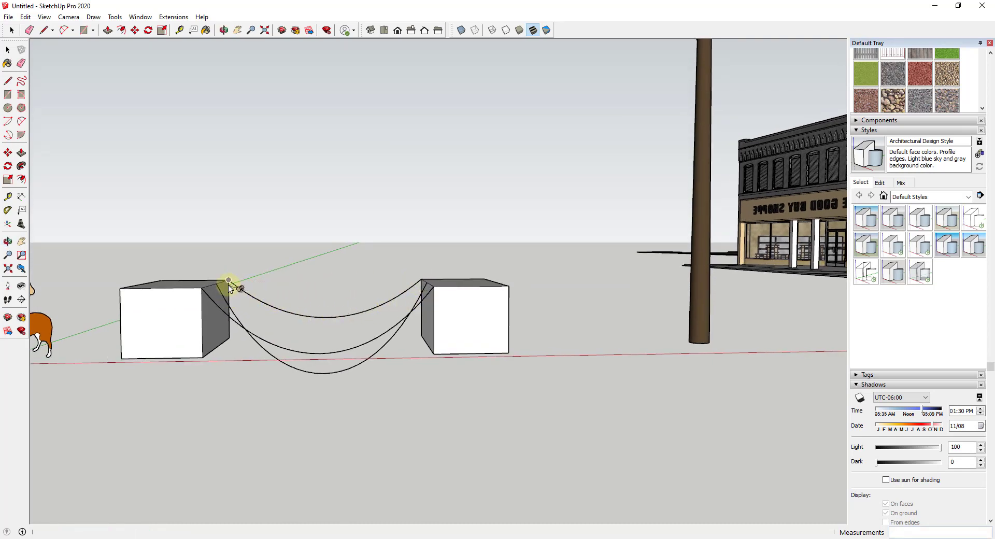
# Step: String a 35' arc-length wire from the left pole's crossarm tip to the far pole's crossarm tip
pyautogui.moveTo(406, 364); pyautogui.dragTo(278, 406, button='middle')
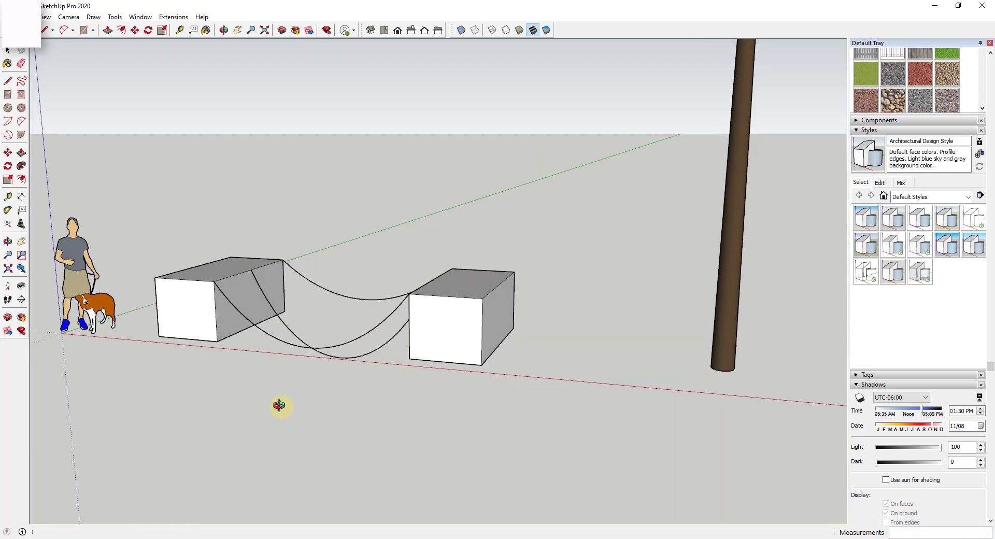
pyautogui.scroll(-5, 299, 393)
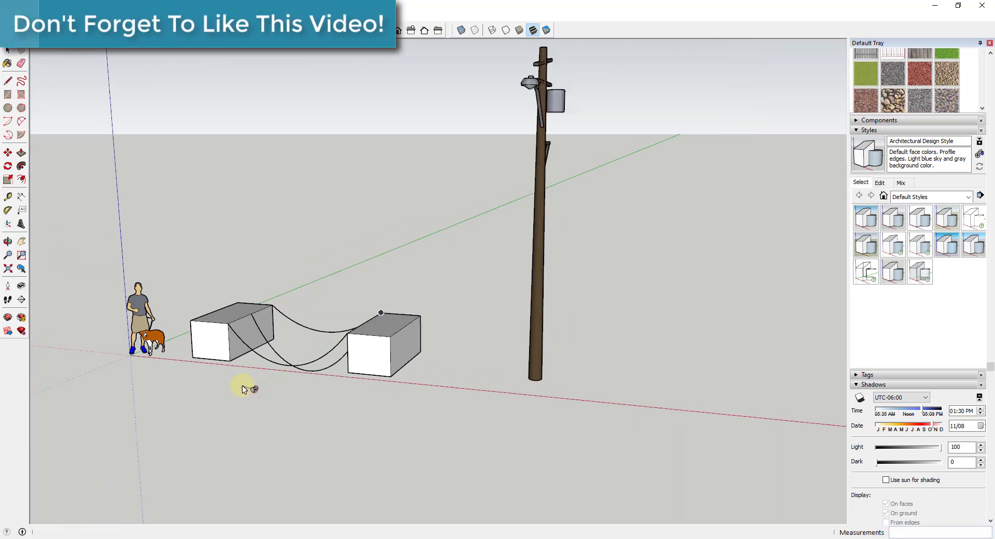
pyautogui.moveTo(558, 280); pyautogui.dragTo(415, 340, button='middle')
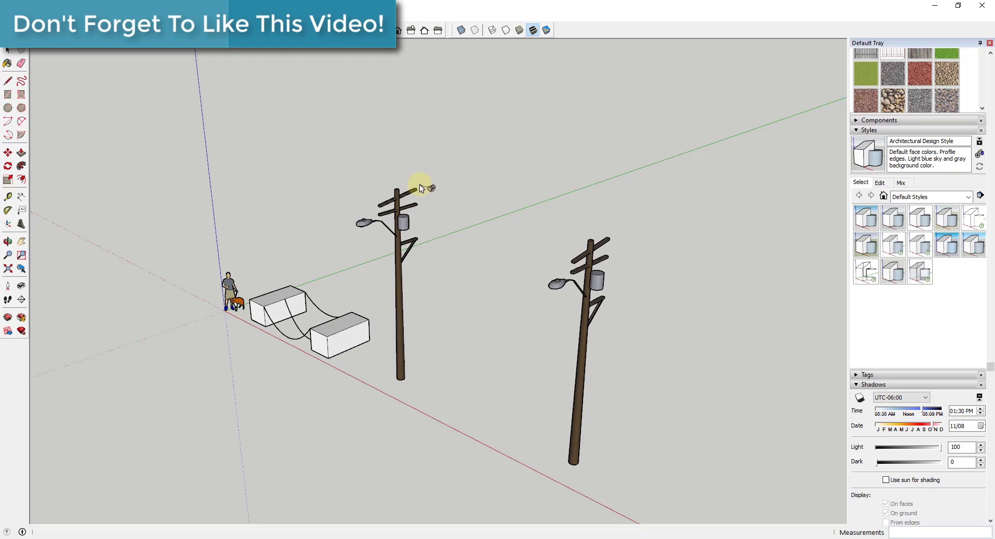
pyautogui.scroll(4, 418, 188)
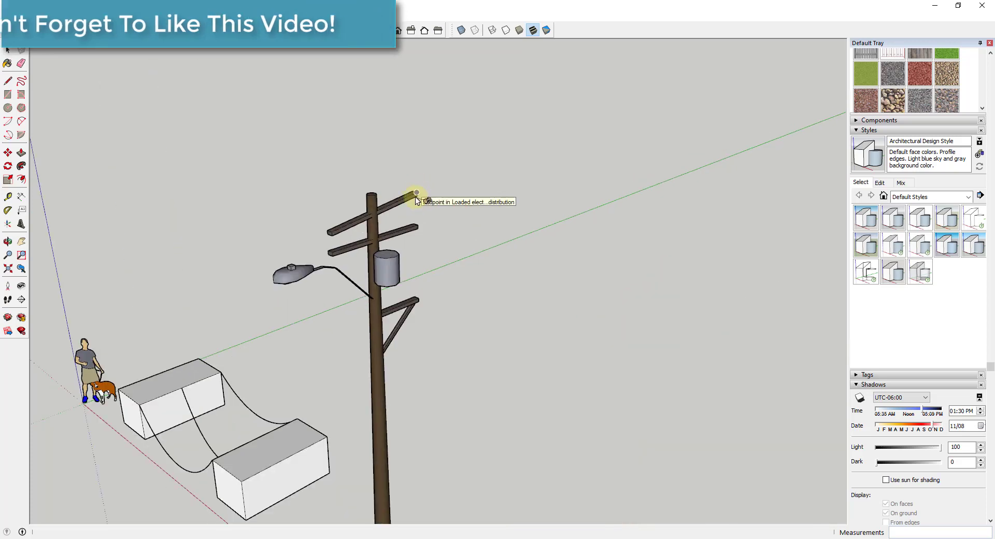
pyautogui.click(417, 195)
pyautogui.scroll(-4, 418, 197)
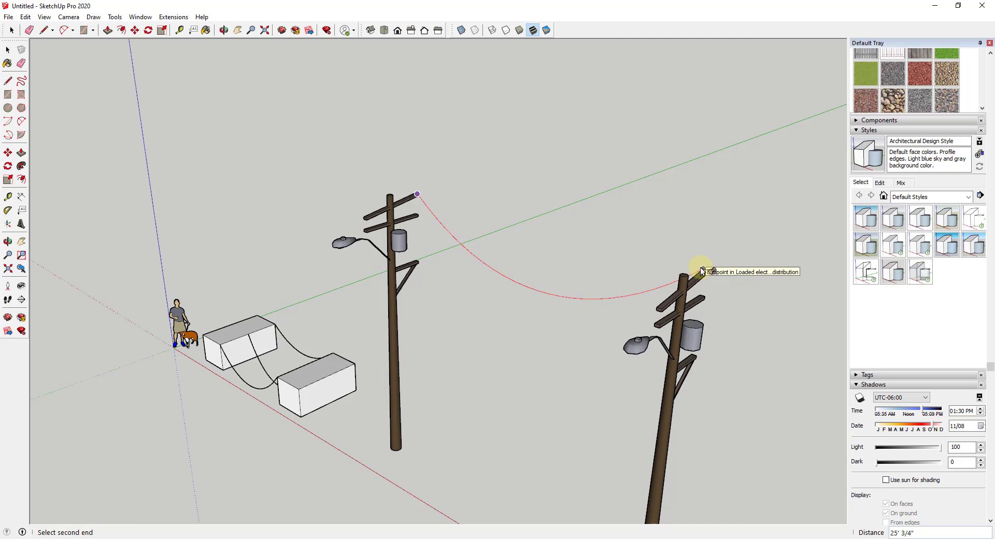
pyautogui.write('35')
pyautogui.press('Return')
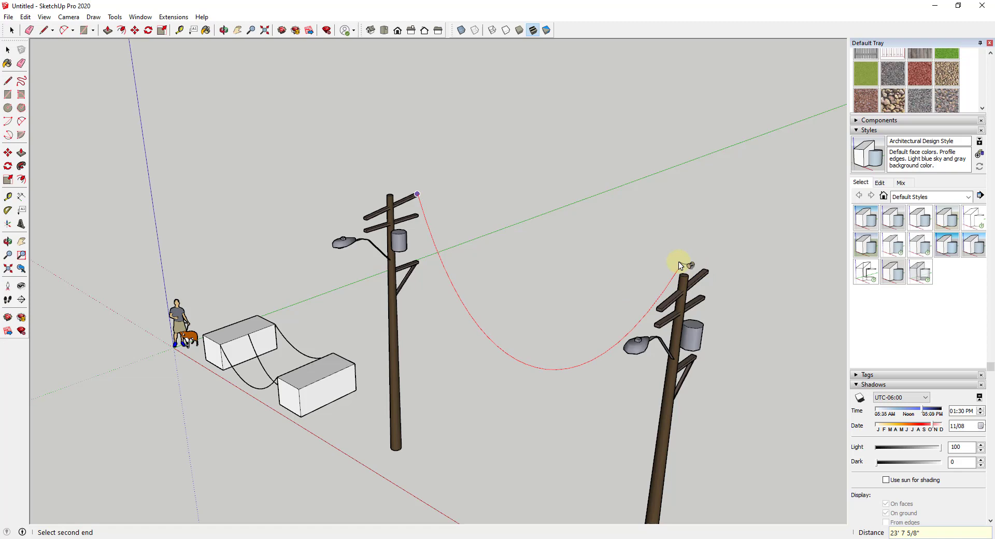
pyautogui.click(704, 266)
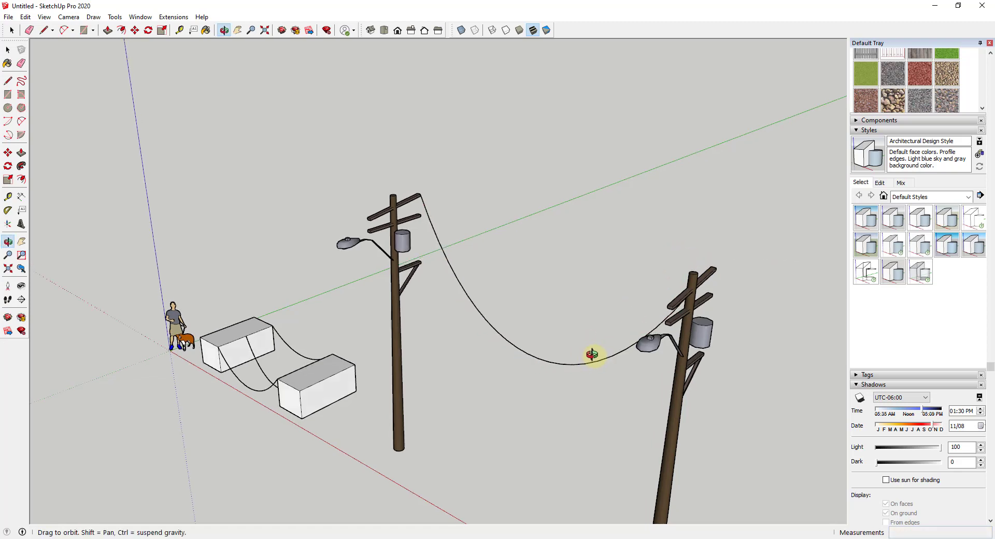
pyautogui.moveTo(589, 351); pyautogui.dragTo(433, 169, button='middle')
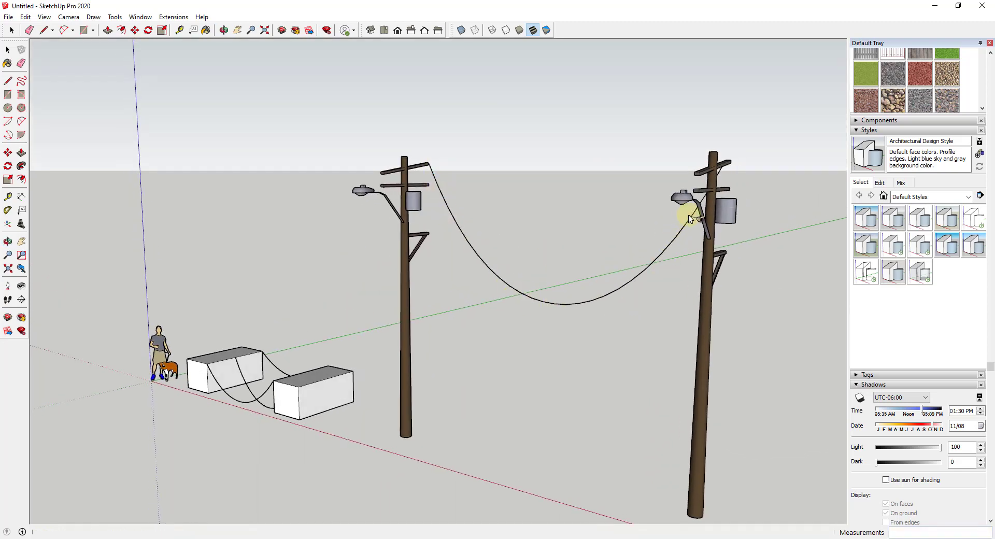
pyautogui.scroll(-5, 673, 228)
# Step: Select the pole wire and confirm in Entity Info it is 35' 1/8" long with 24 segments
pyautogui.press('space')
pyautogui.click(634, 273)
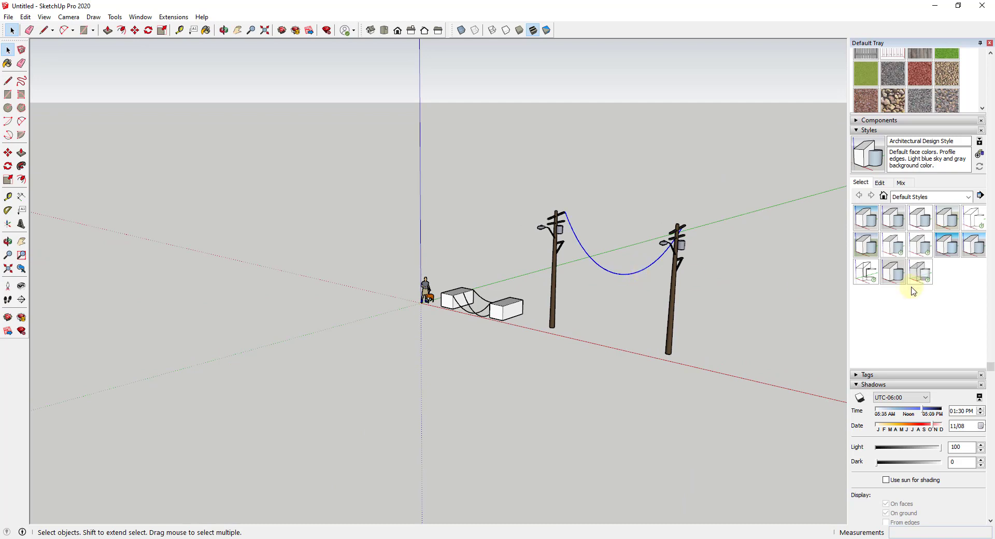
pyautogui.scroll(5, 913, 291)
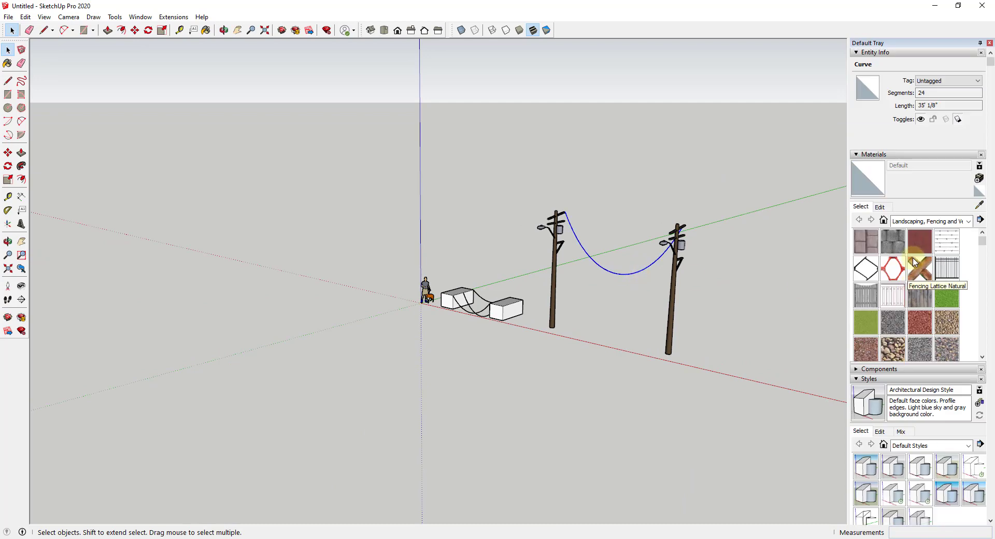
pyautogui.click(936, 105)
pyautogui.moveTo(677, 262); pyautogui.dragTo(707, 244, button='middle')
pyautogui.scroll(4, 617, 225)
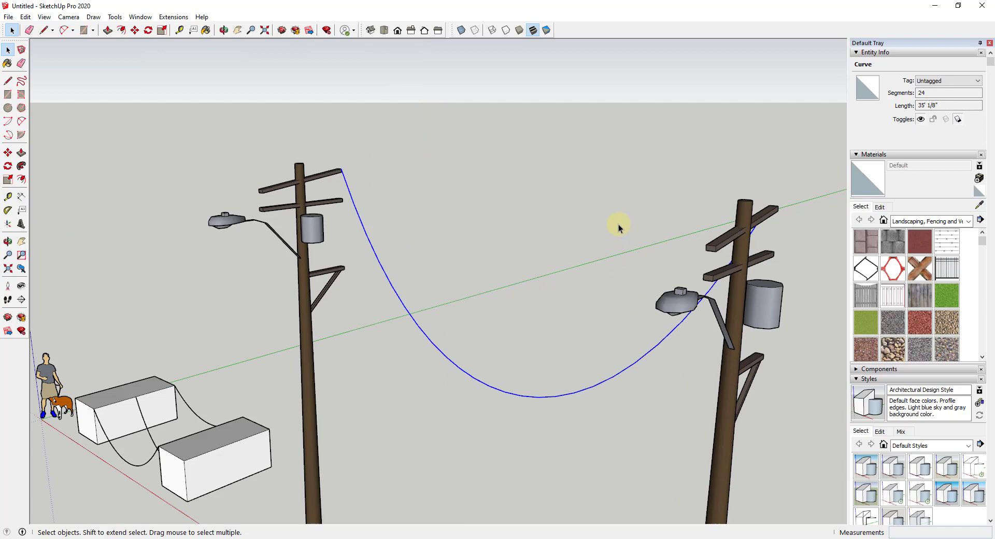
pyautogui.moveTo(618, 224); pyautogui.dragTo(624, 215, button='middle')
pyautogui.scroll(-4, 570, 202)
pyautogui.scroll(1, 533, 193)
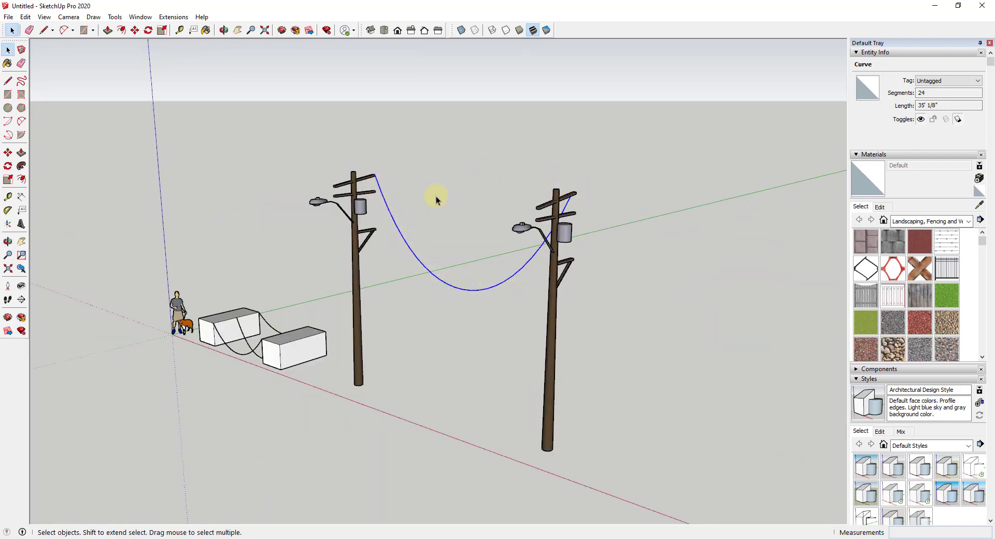
# Step: Hang a second, shallower 30' wire between the pole crossarms, entering 40 and then 3
pyautogui.click(173, 16)
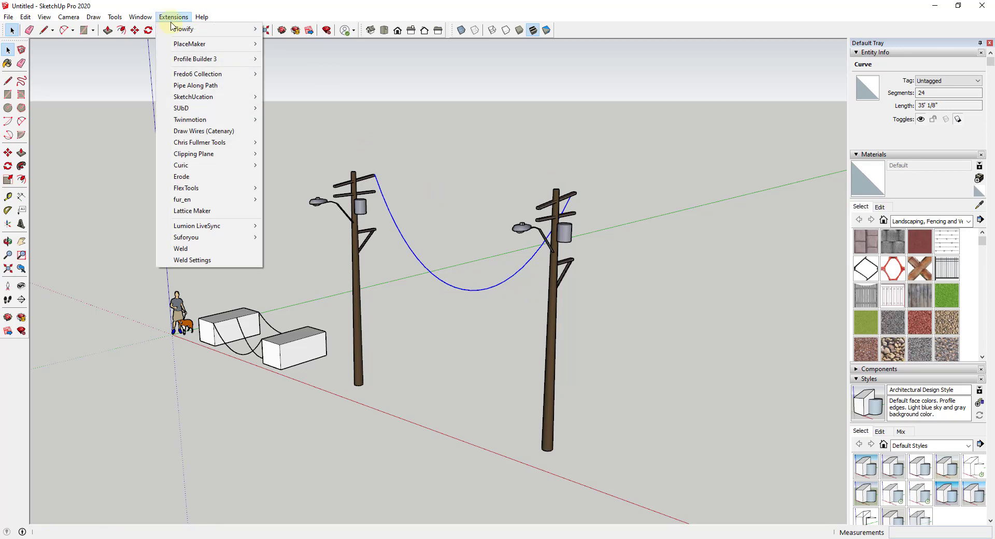
pyautogui.click(204, 131)
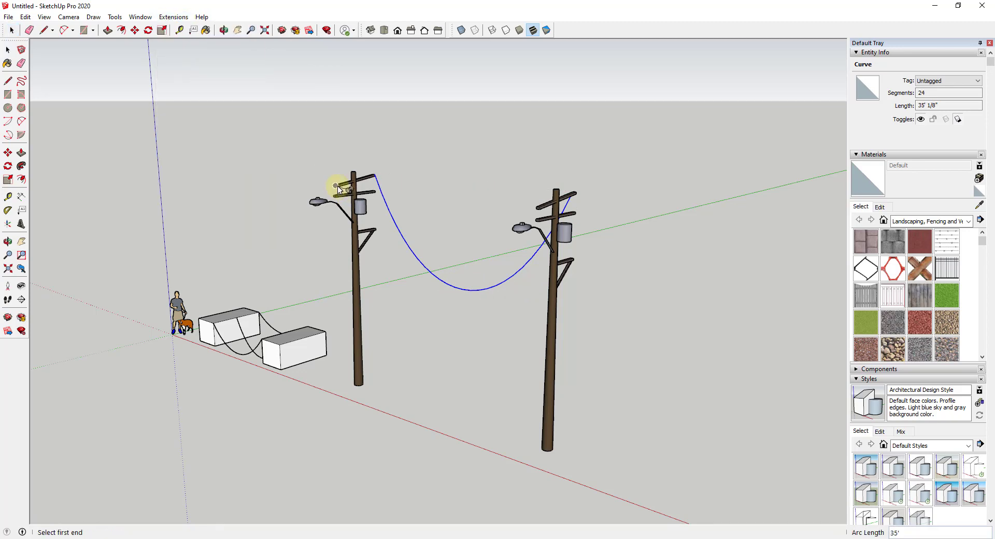
pyautogui.click(337, 185)
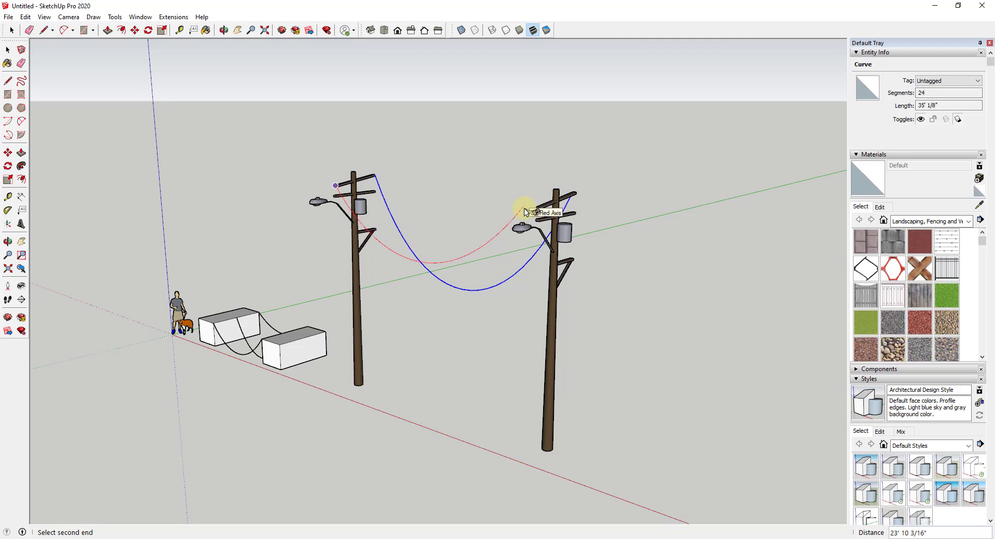
pyautogui.write('40')
pyautogui.press('Return')
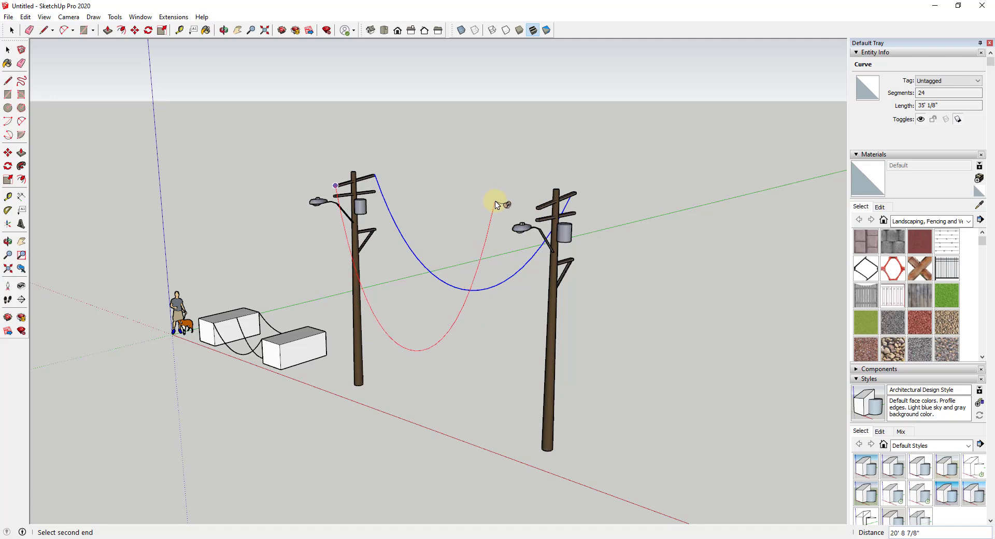
pyautogui.write('3')
pyautogui.press('Return')
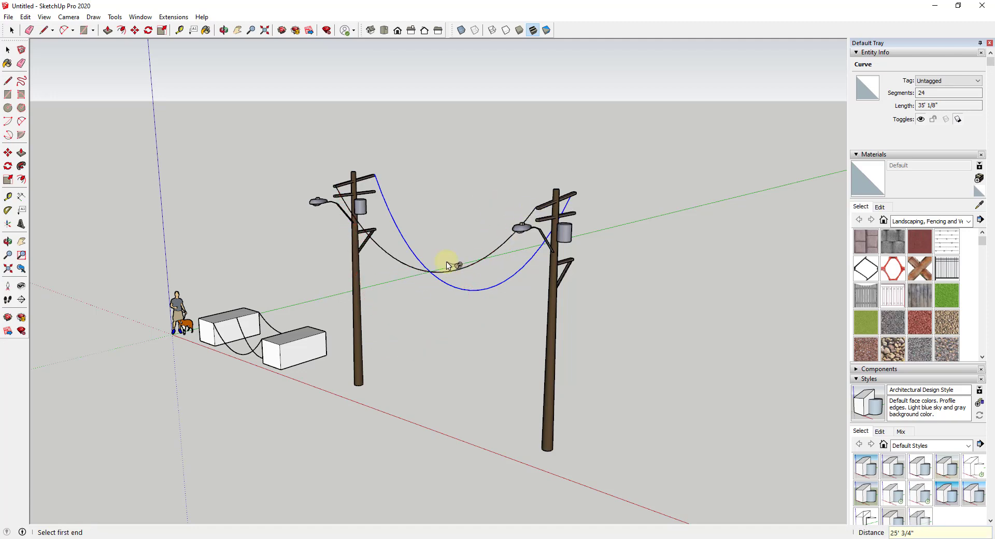
pyautogui.moveTo(447, 261)
pyautogui.mouseDown(button='middle')
pyautogui.moveTo(574, 166)
pyautogui.moveTo(510, 238)
pyautogui.mouseUp(button='middle')
pyautogui.scroll(4, 408, 196)
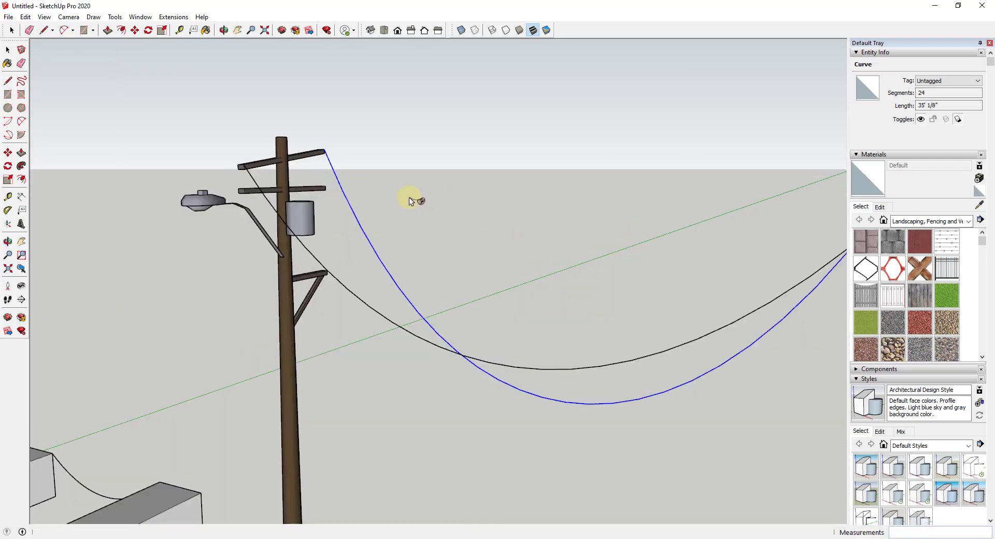
pyautogui.scroll(-4, 408, 197)
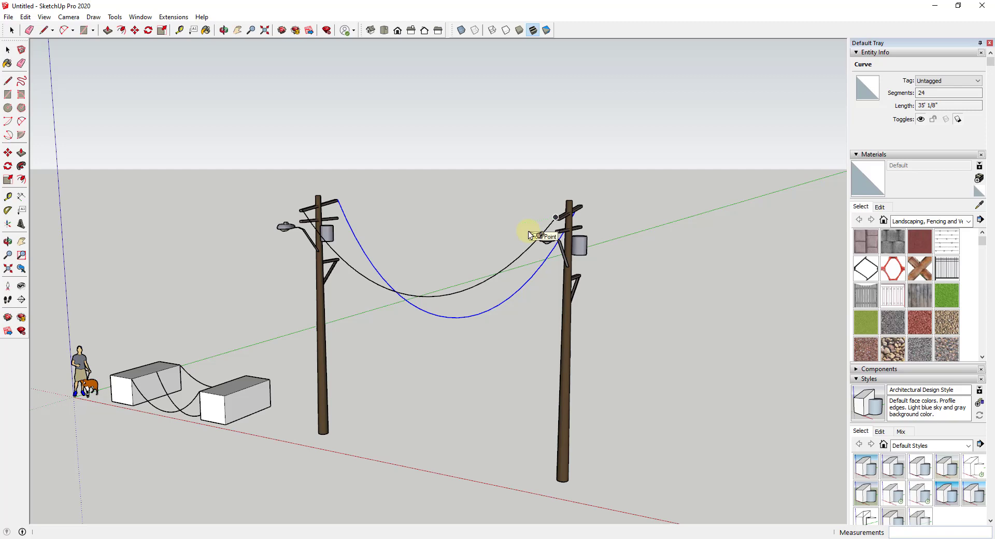
# Step: Select the shallower pole wire and read its length, about 30' 3/16" over 24 segments
pyautogui.click(528, 232)
pyautogui.scroll(5, 406, 258)
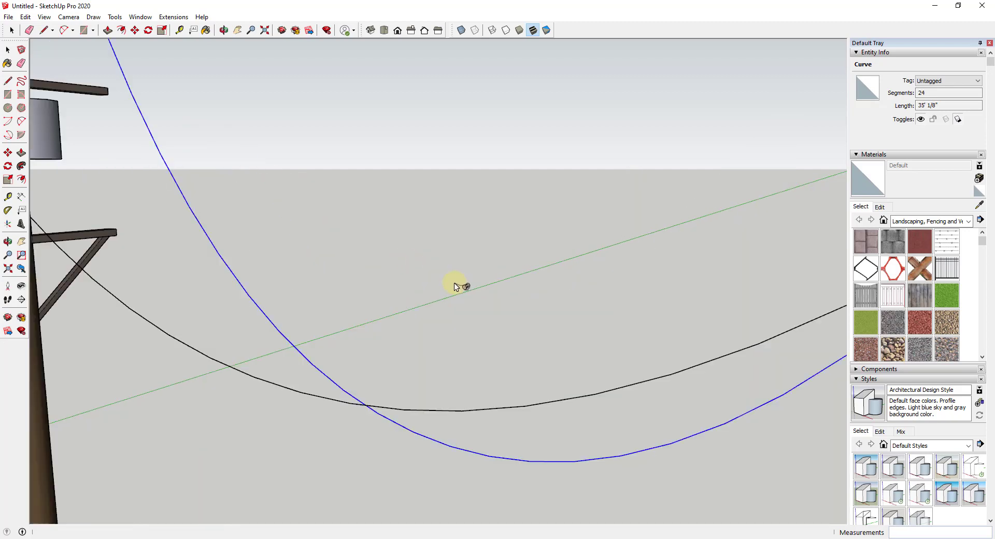
pyautogui.scroll(-2, 454, 282)
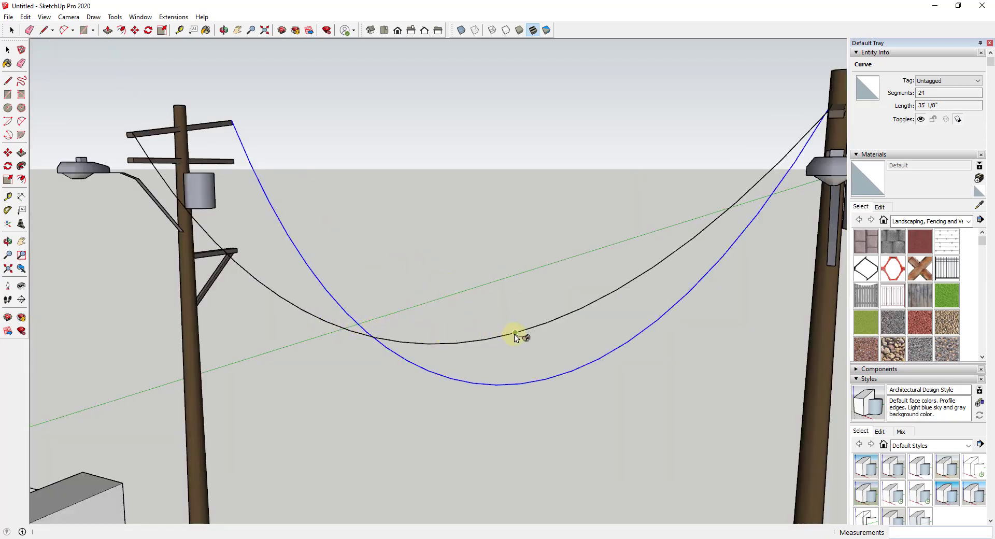
pyautogui.scroll(-3, 580, 306)
pyautogui.press('space')
pyautogui.click(584, 305)
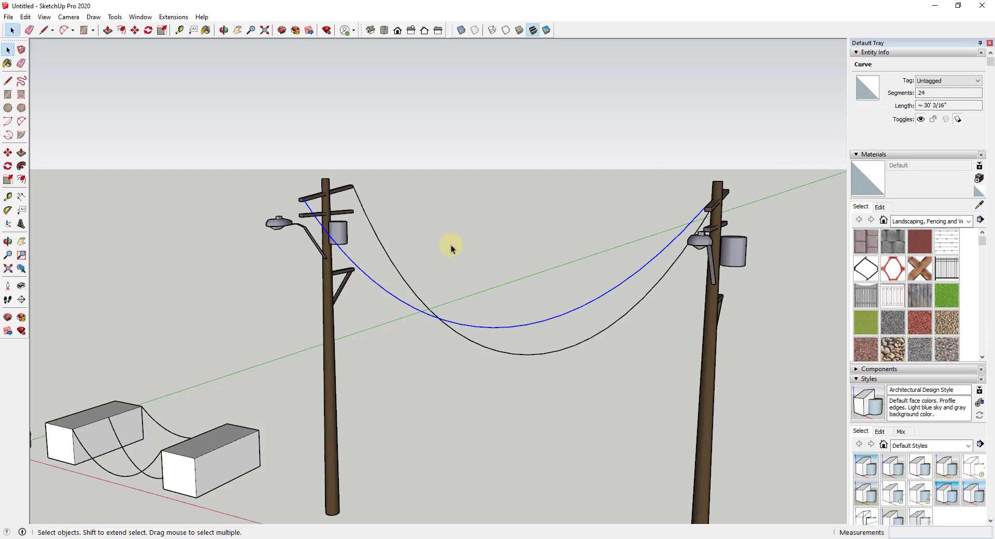
pyautogui.moveTo(543, 257); pyautogui.dragTo(496, 266, button='middle')
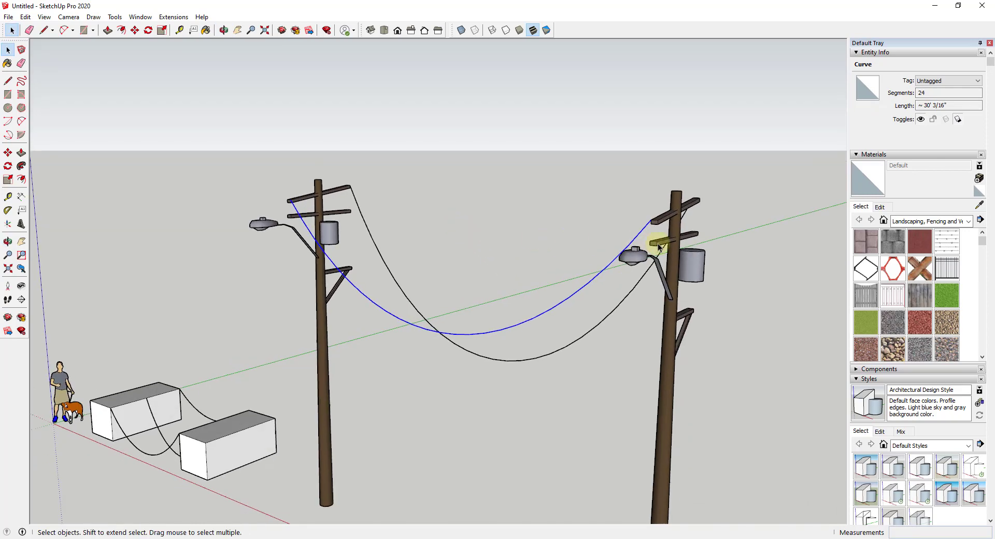
# Step: Draw a wire from the left crossarm set to only 6 segments with Draw Wires (Catenary)
pyautogui.click(139, 17)
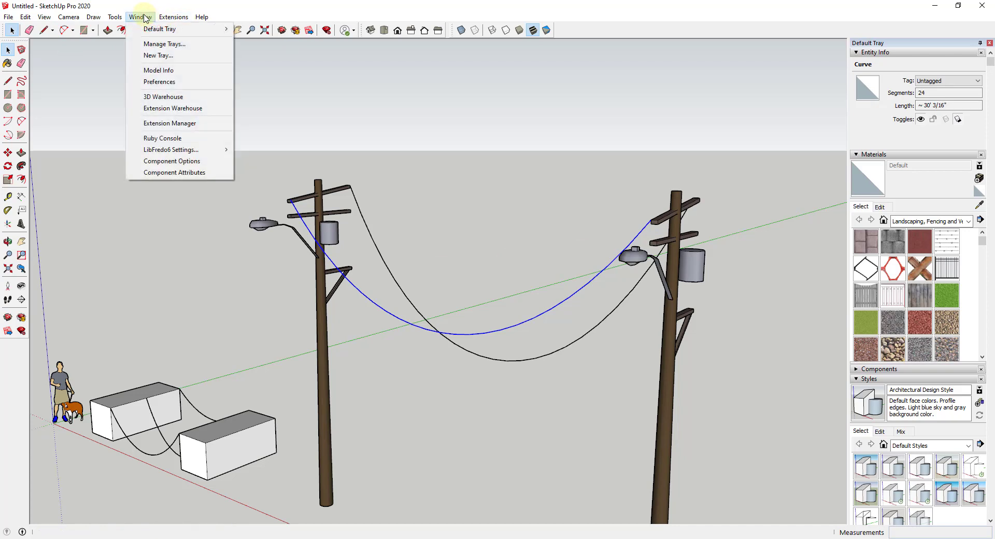
pyautogui.moveTo(167, 20)
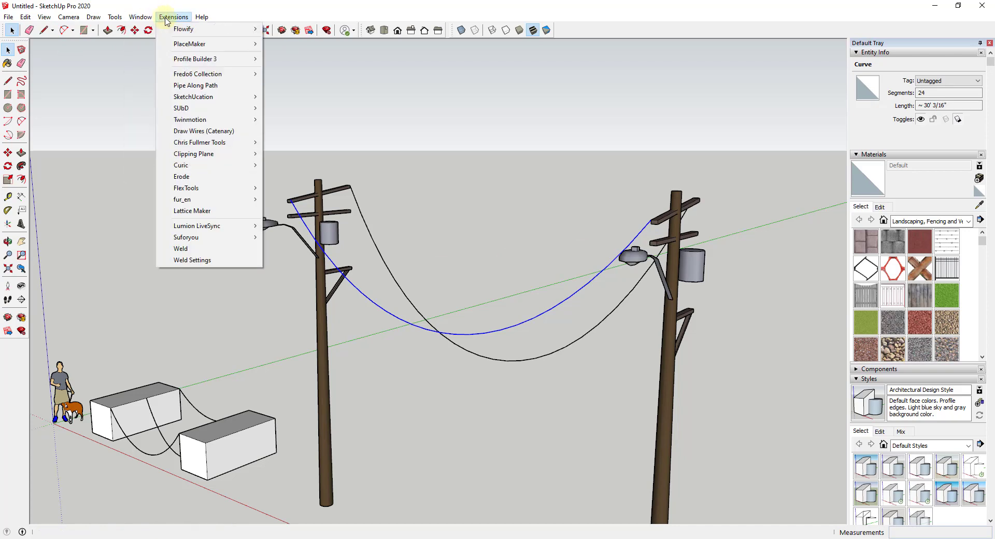
pyautogui.click(205, 136)
pyautogui.click(350, 210)
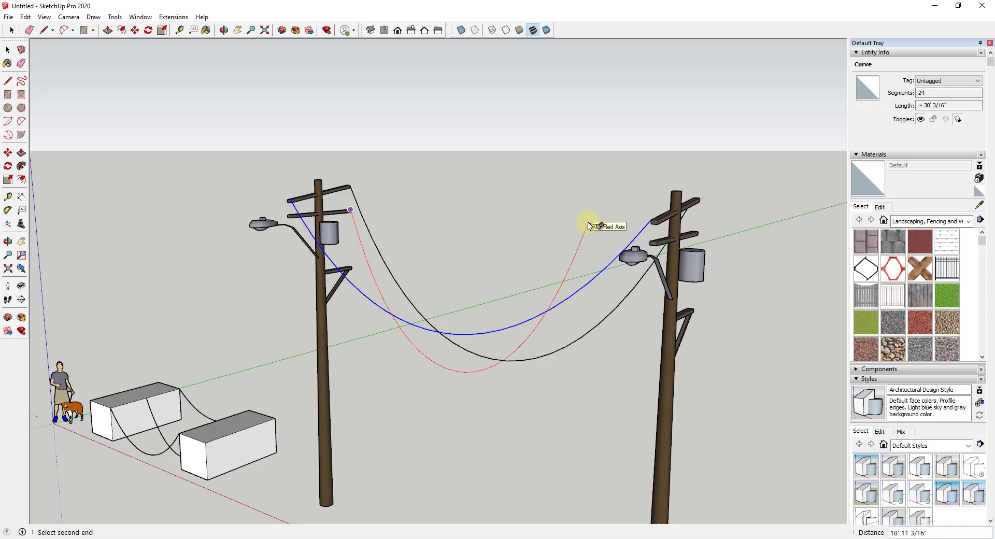
pyautogui.write('6s')
pyautogui.press('Return')
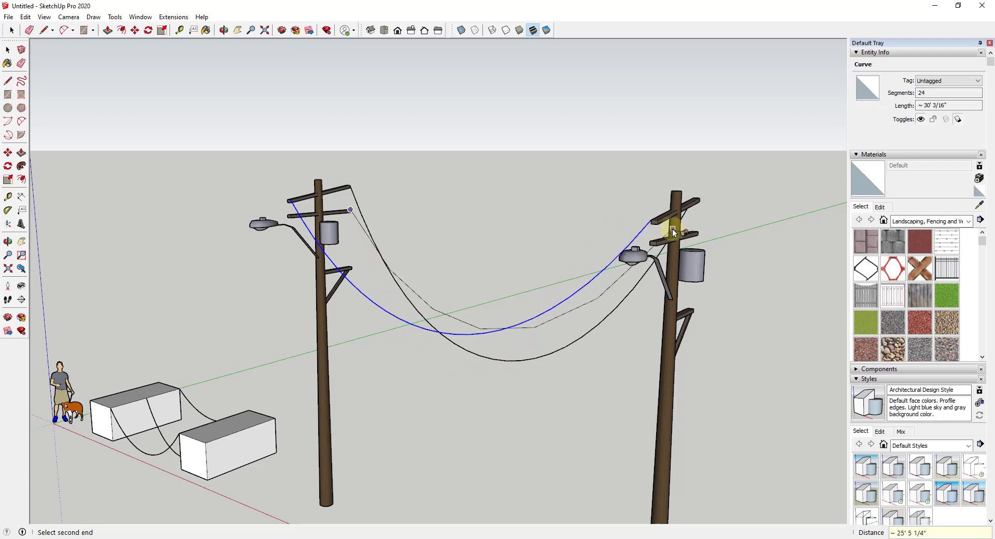
# Step: Compare the lower 24-segment wire with the new 6-segment wire by selecting each
pyautogui.moveTo(693, 230); pyautogui.dragTo(637, 324, button='middle')
pyautogui.scroll(3, 637, 317)
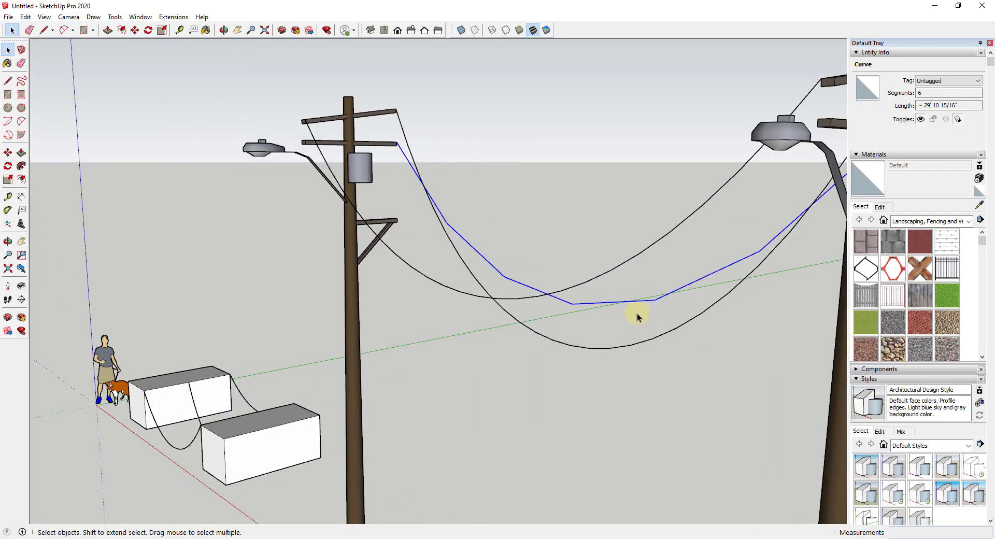
pyautogui.click(638, 343)
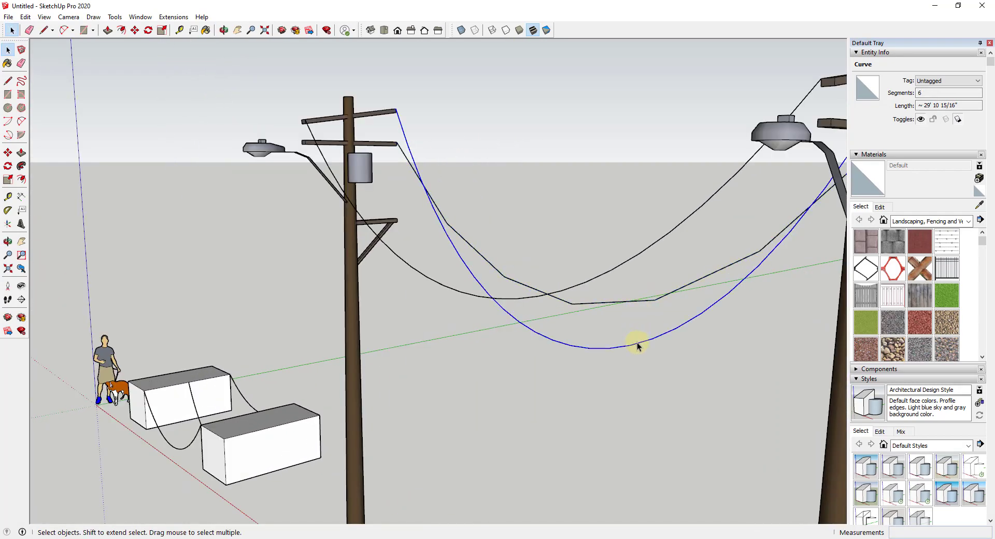
pyautogui.click(645, 301)
pyautogui.scroll(-3, 612, 303)
pyautogui.moveTo(677, 266); pyautogui.dragTo(595, 260, button='middle')
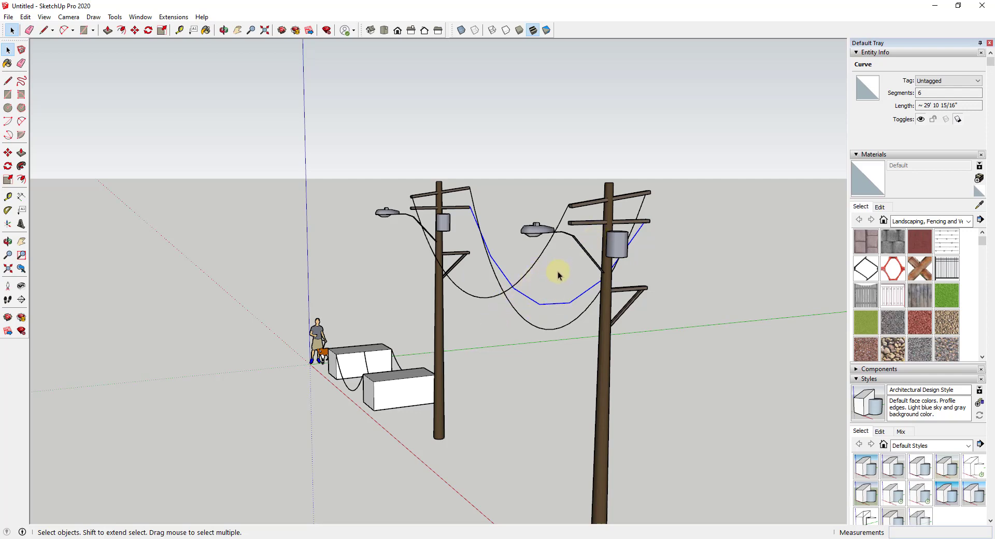
# Step: Delete the 6-segment wire and start a new 48-segment wire at the left crossarm end
pyautogui.press('e')
pyautogui.press('space')
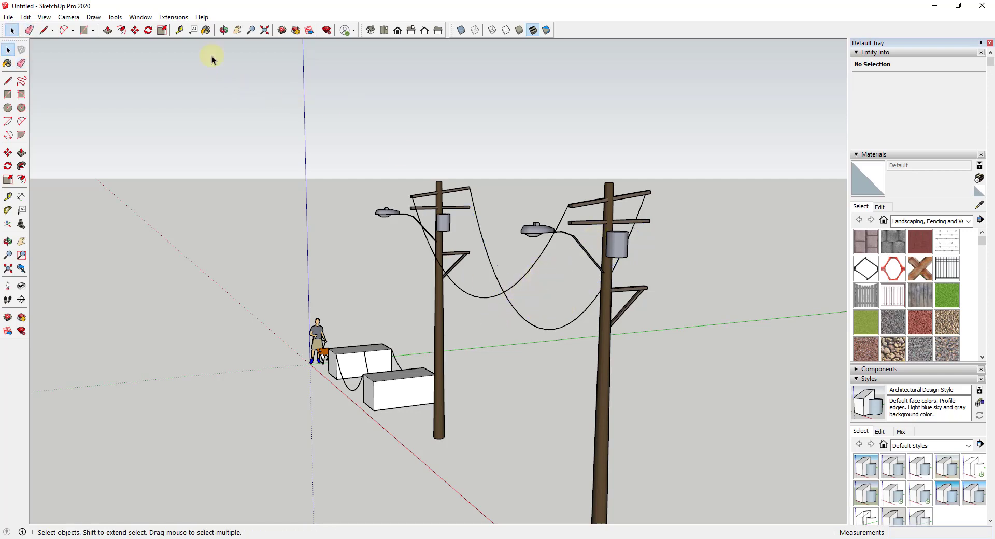
pyautogui.click(166, 17)
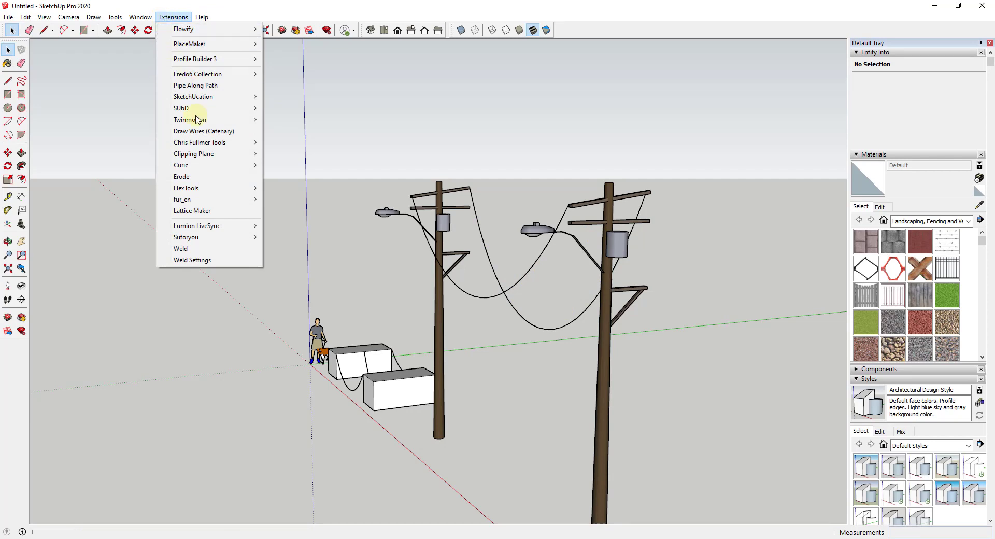
pyautogui.click(194, 130)
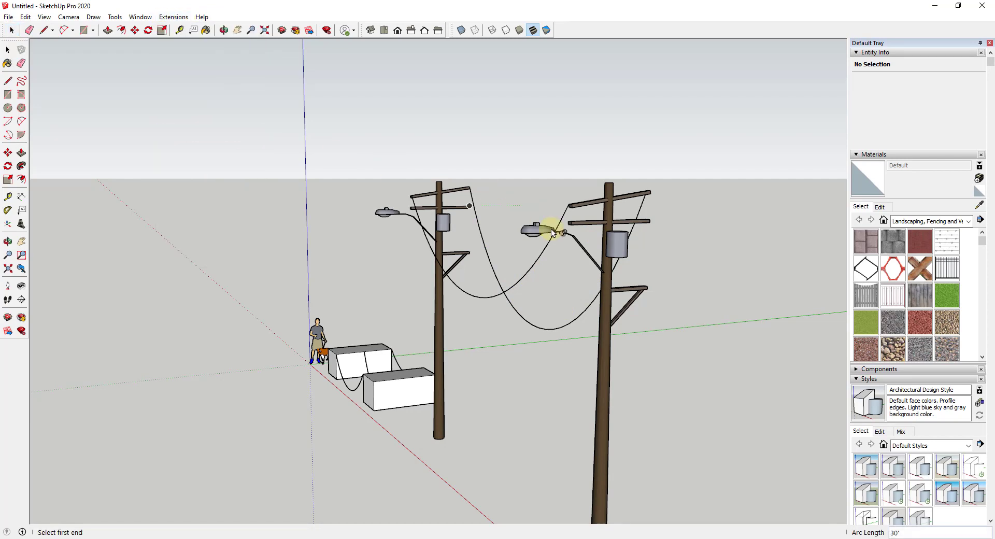
pyautogui.click(470, 206)
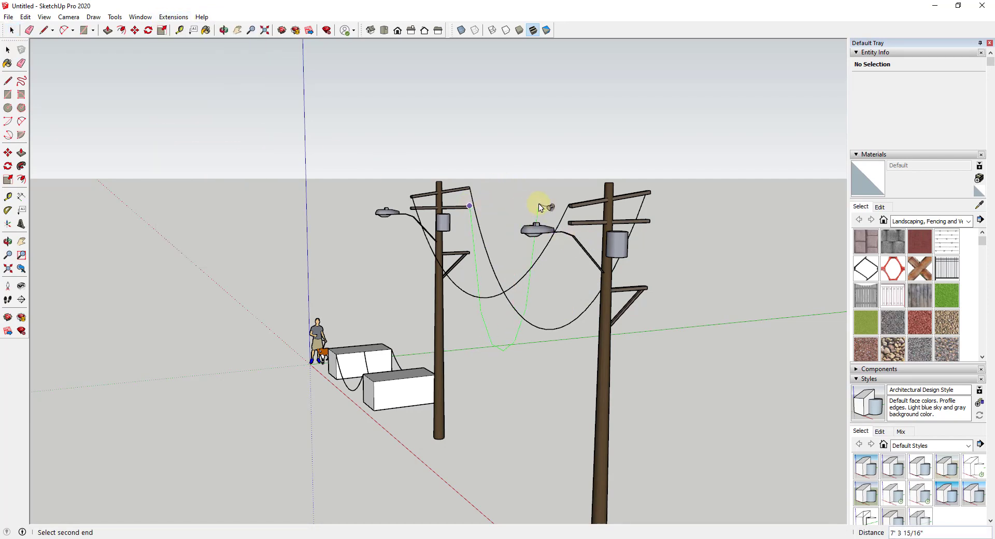
pyautogui.write('4')
# Step: Attach the new wire's second end to the other pole's crossarm
pyautogui.moveTo(549, 203); pyautogui.dragTo(720, 202, button='middle')
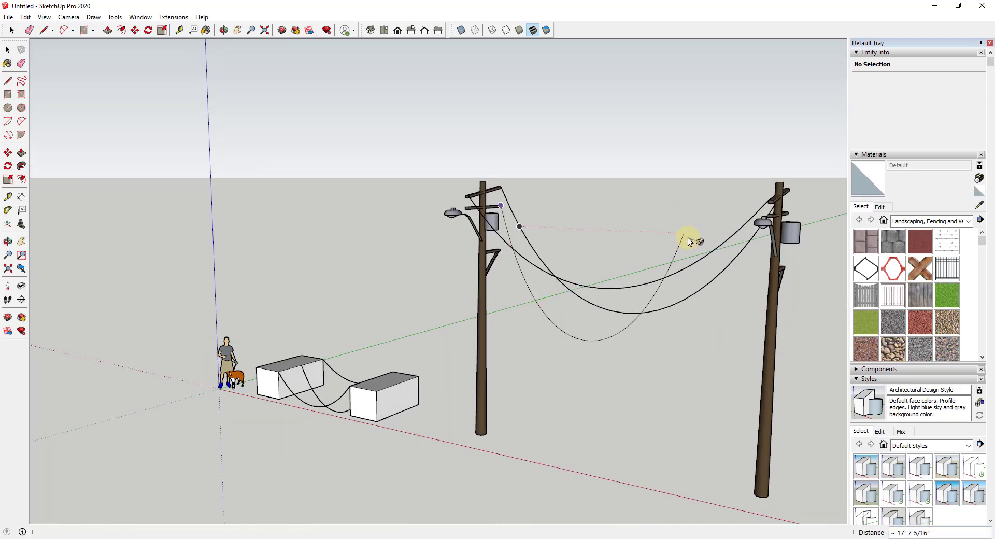
pyautogui.moveTo(782, 228); pyautogui.dragTo(526, 213, button='middle')
pyautogui.scroll(5, 526, 213)
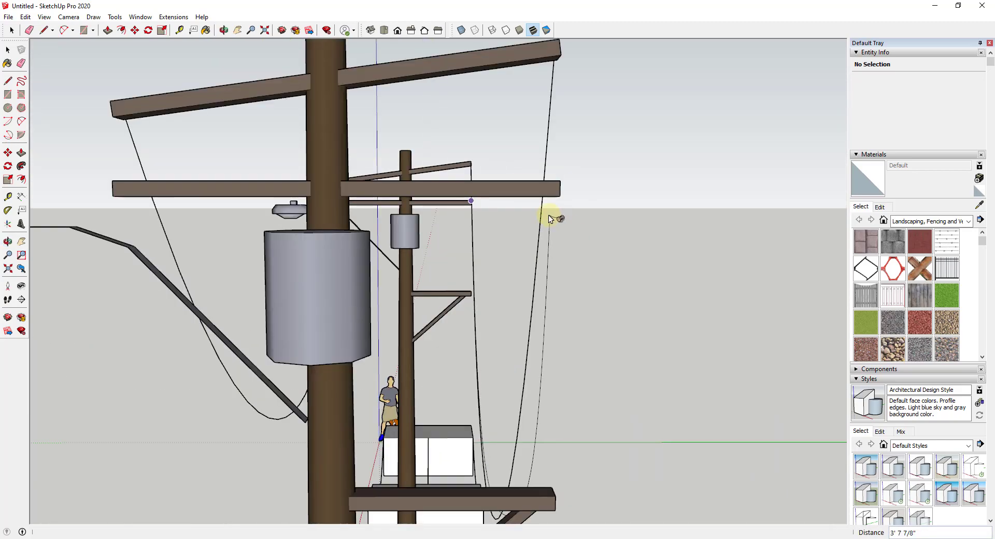
pyautogui.click(517, 199)
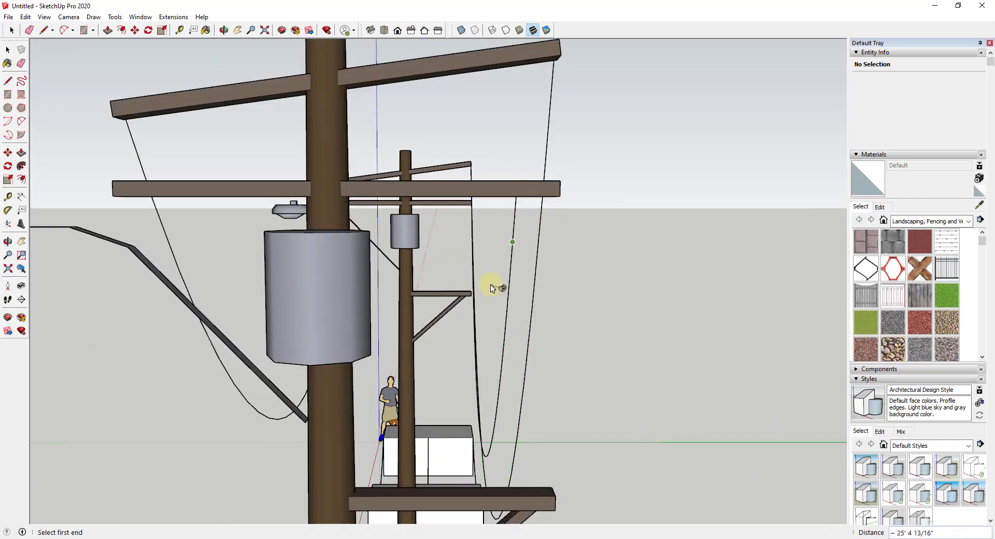
pyautogui.moveTo(510, 241); pyautogui.dragTo(637, 337, button='middle')
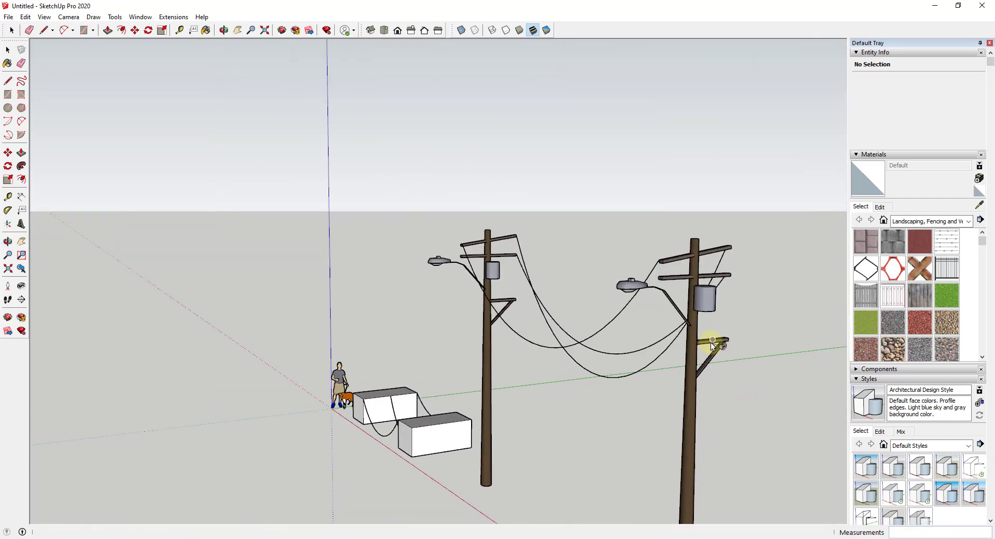
pyautogui.scroll(5, 616, 350)
# Step: Select the new wire and check its 48 segments and 30' 5/16" length in Entity Info
pyautogui.press('space')
pyautogui.click(573, 344)
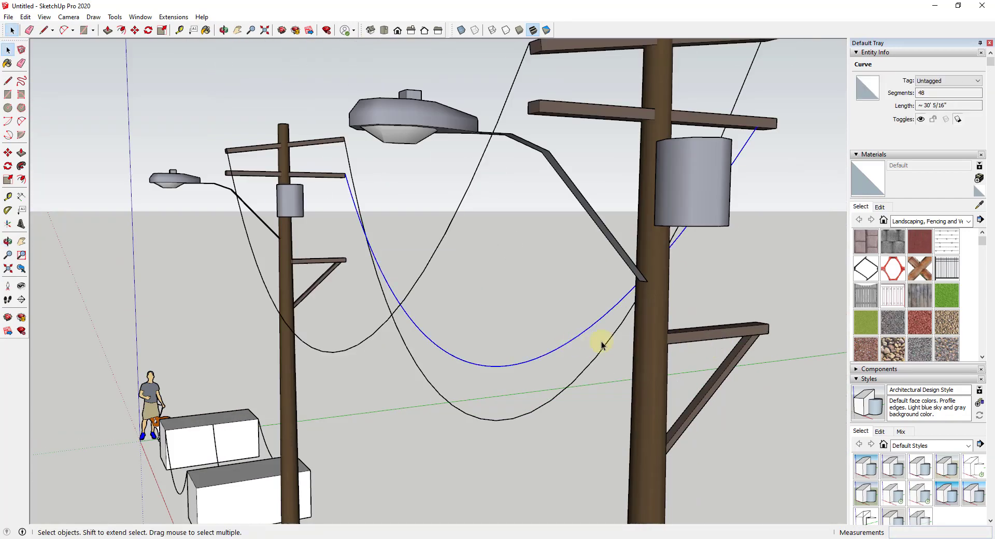
pyautogui.click(934, 93)
pyautogui.scroll(-5, 751, 173)
# Step: Orbit around the poles to inspect the three hanging wires
pyautogui.press('o')
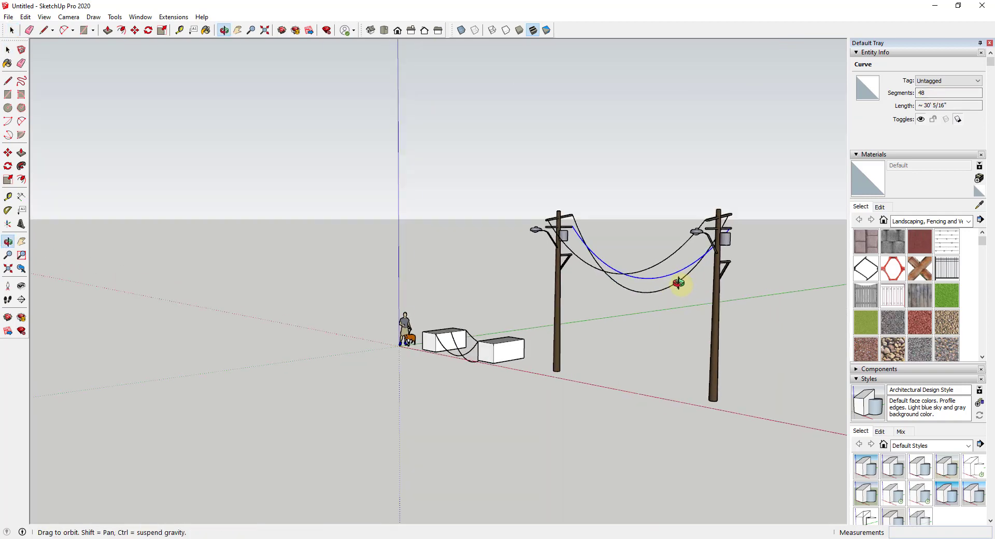
pyautogui.moveTo(679, 283); pyautogui.dragTo(640, 289)
pyautogui.press('space')
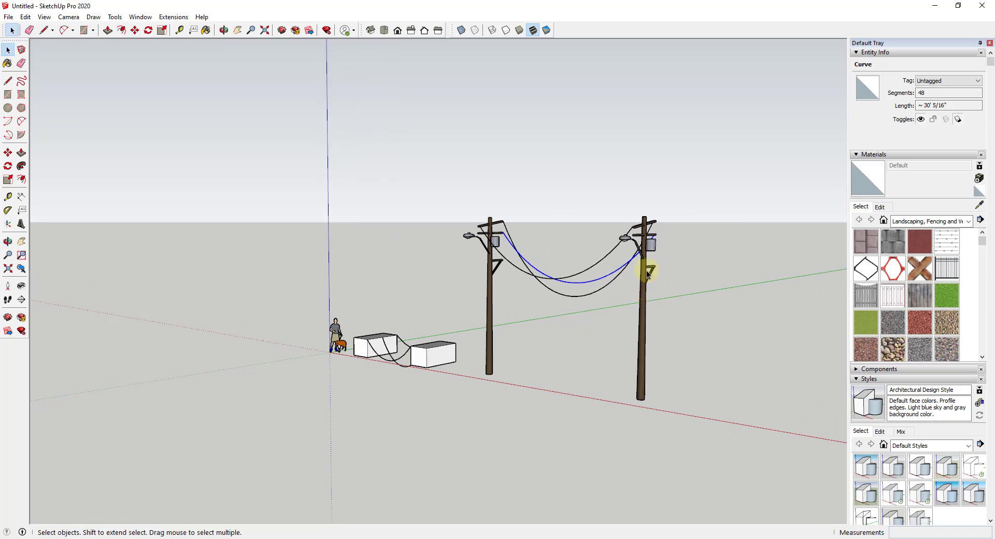
pyautogui.scroll(3, 762, 260)
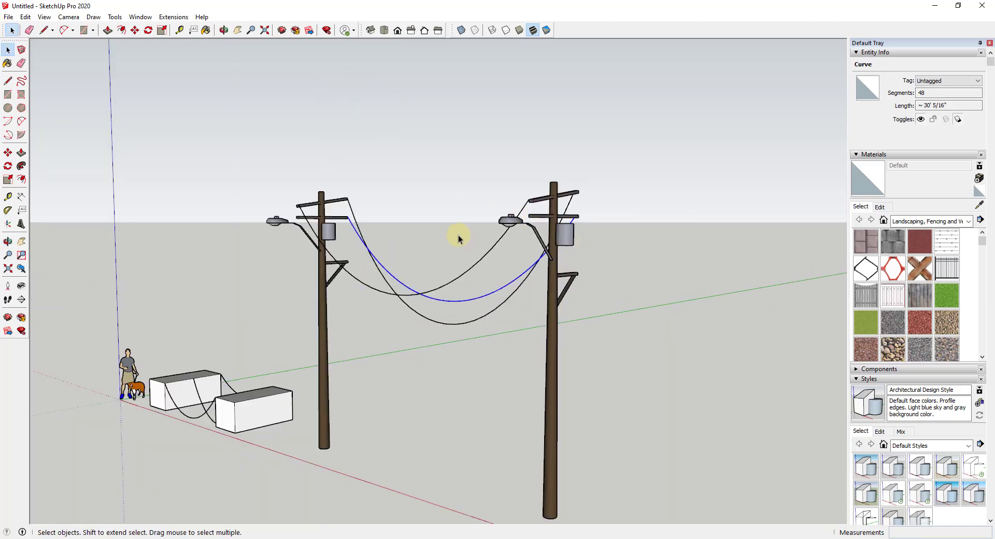
pyautogui.moveTo(459, 238); pyautogui.dragTo(524, 262, button='middle')
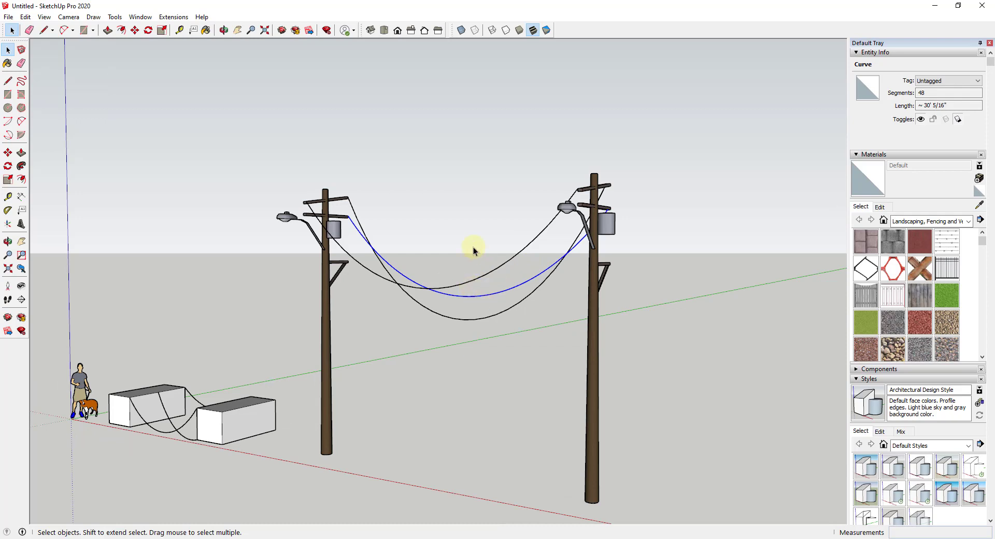
pyautogui.scroll(-5, 515, 257)
pyautogui.scroll(3, 459, 279)
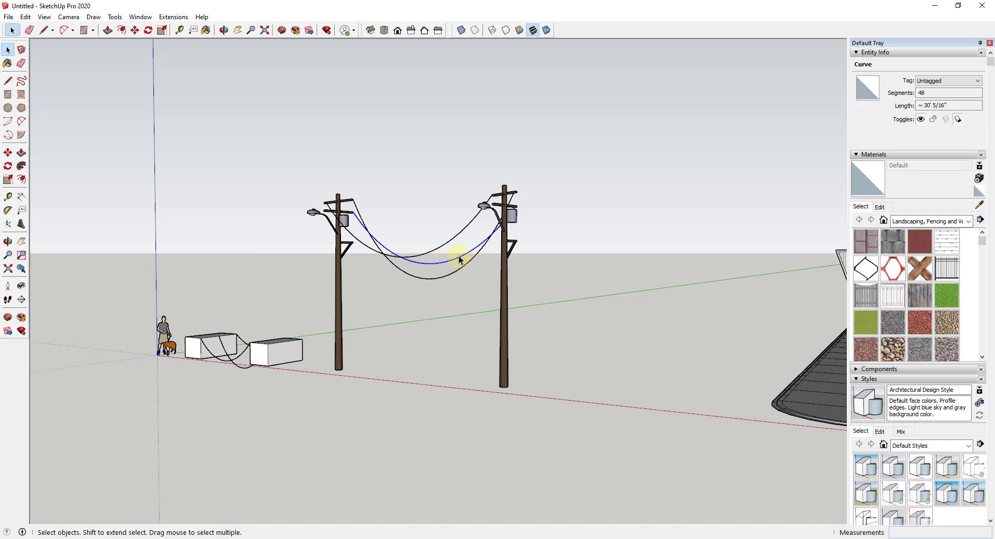
pyautogui.moveTo(455, 256); pyautogui.dragTo(395, 288, button='middle')
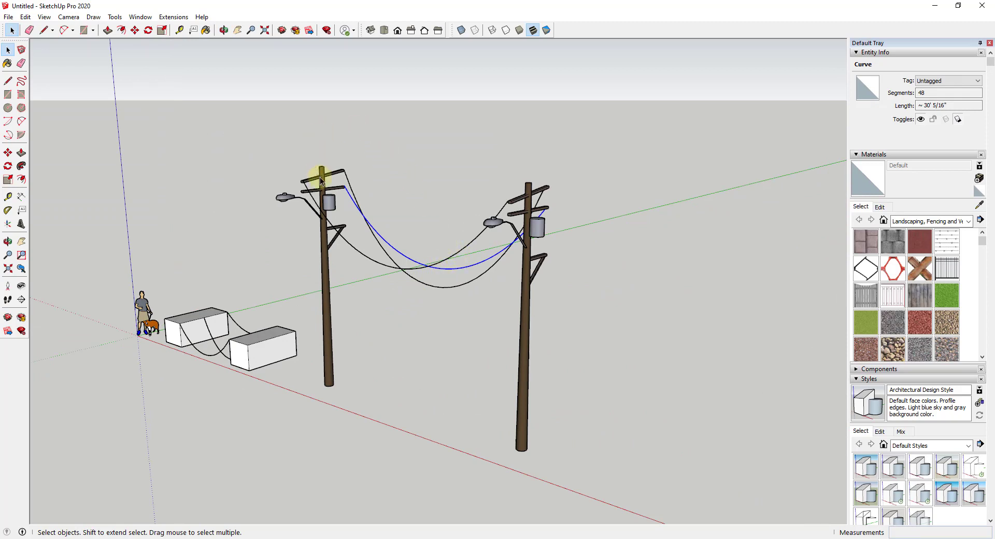
pyautogui.moveTo(452, 288); pyautogui.dragTo(415, 228, button='middle')
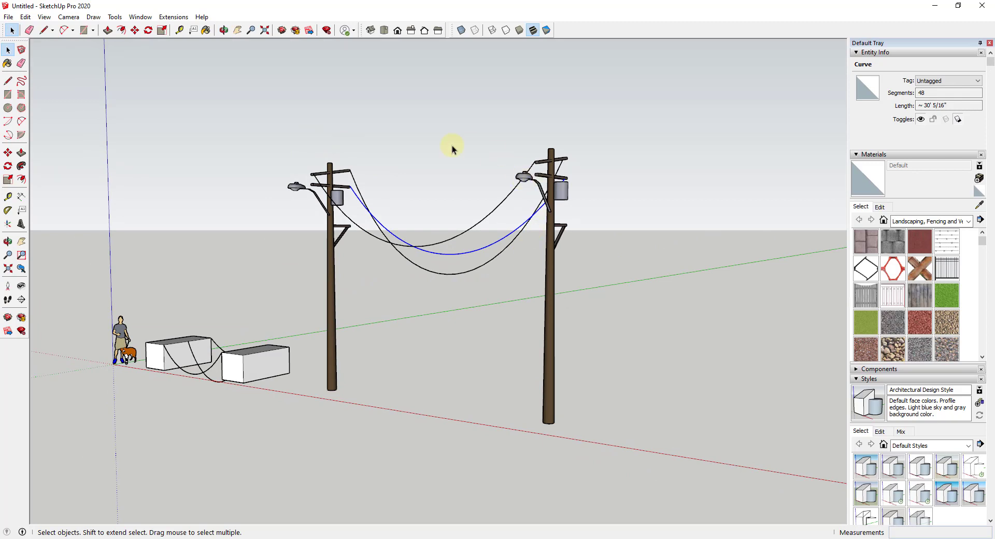
pyautogui.scroll(-3, 482, 204)
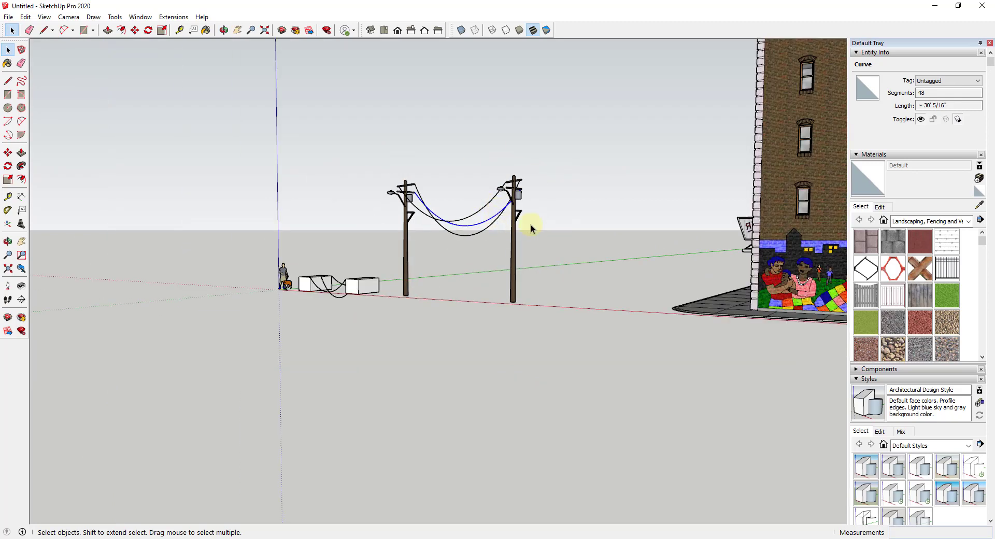
pyautogui.scroll(3, 478, 201)
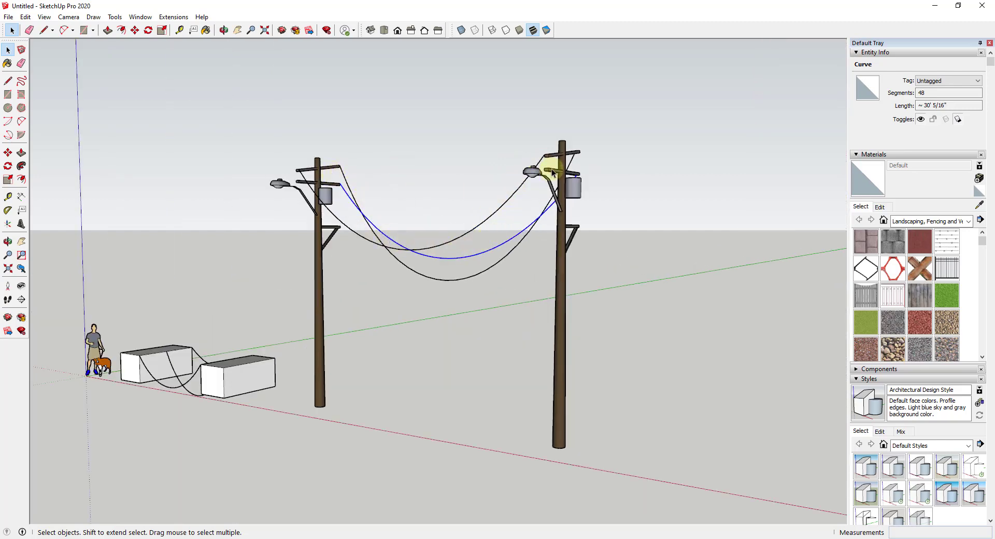
# Step: Convert the selected upper wire between the poles into a grouped tube 1/4" in diameter
pyautogui.click(477, 229)
pyautogui.scroll(2, 480, 228)
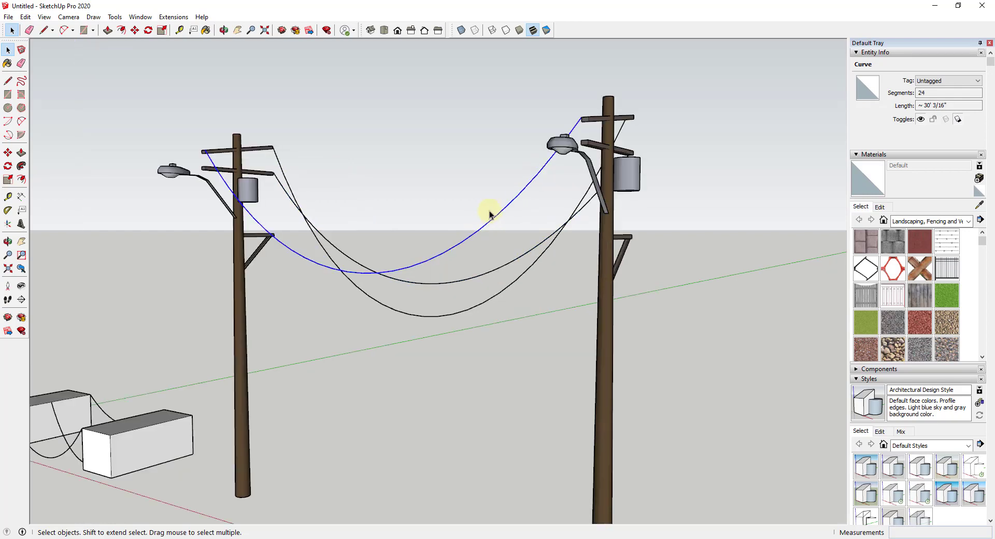
pyautogui.moveTo(476, 216); pyautogui.dragTo(437, 222, button='middle')
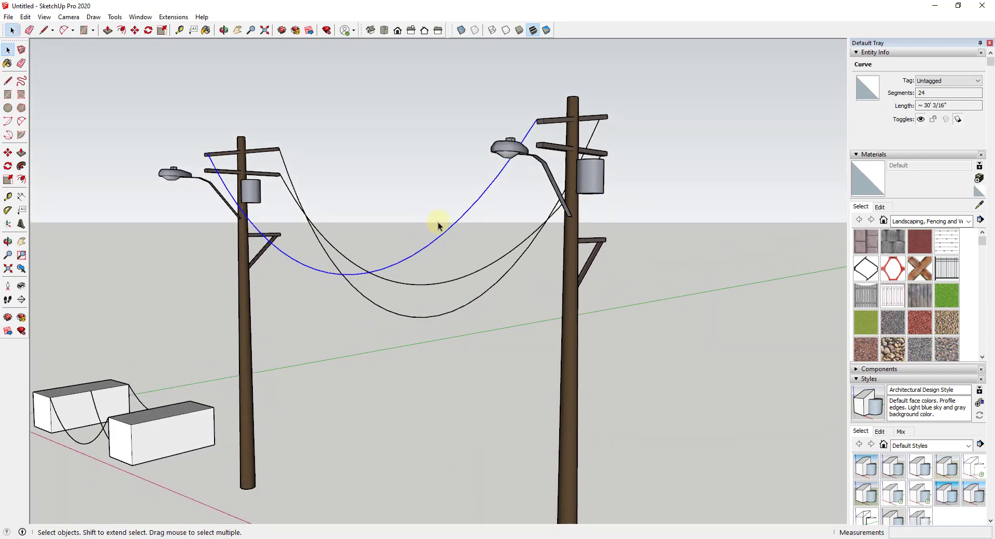
pyautogui.click(144, 19)
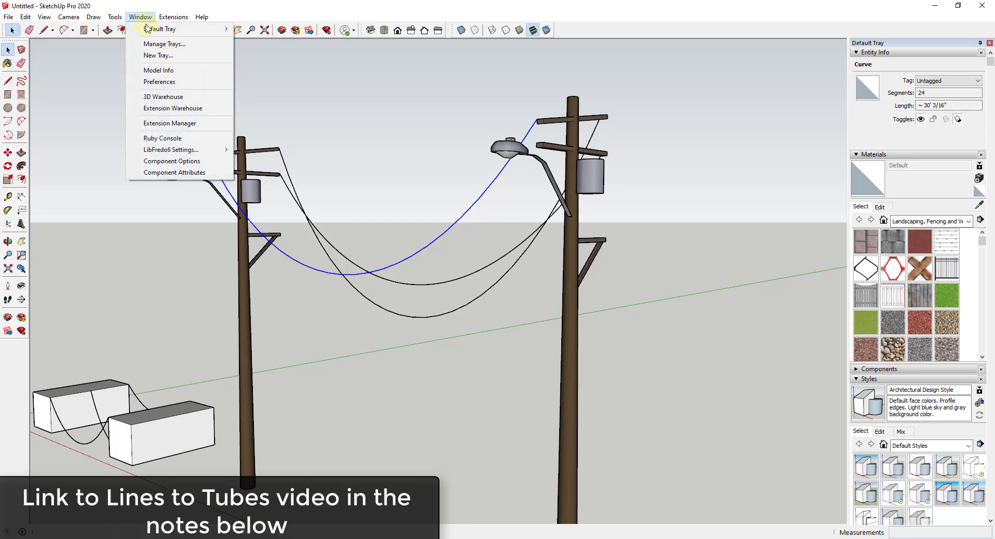
pyautogui.moveTo(112, 18)
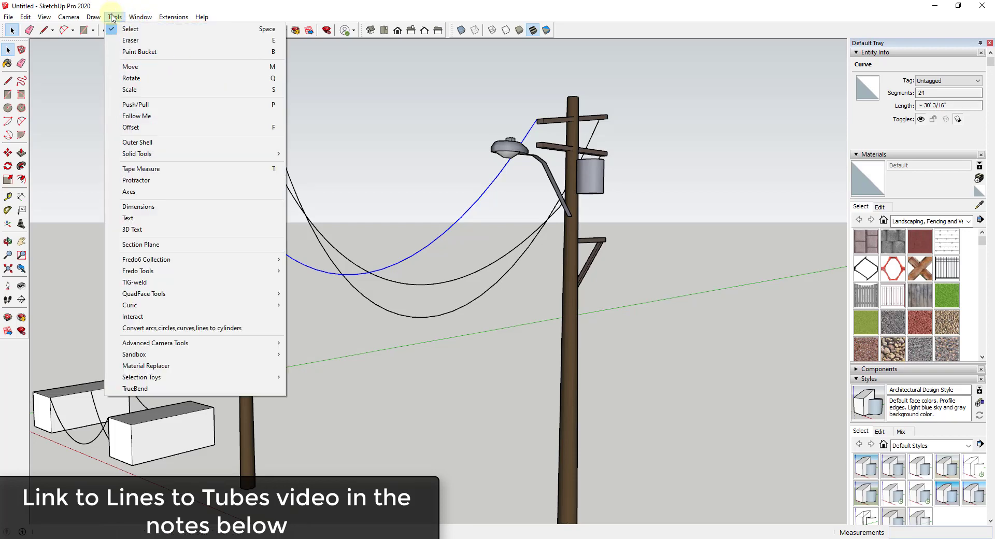
pyautogui.click(209, 328)
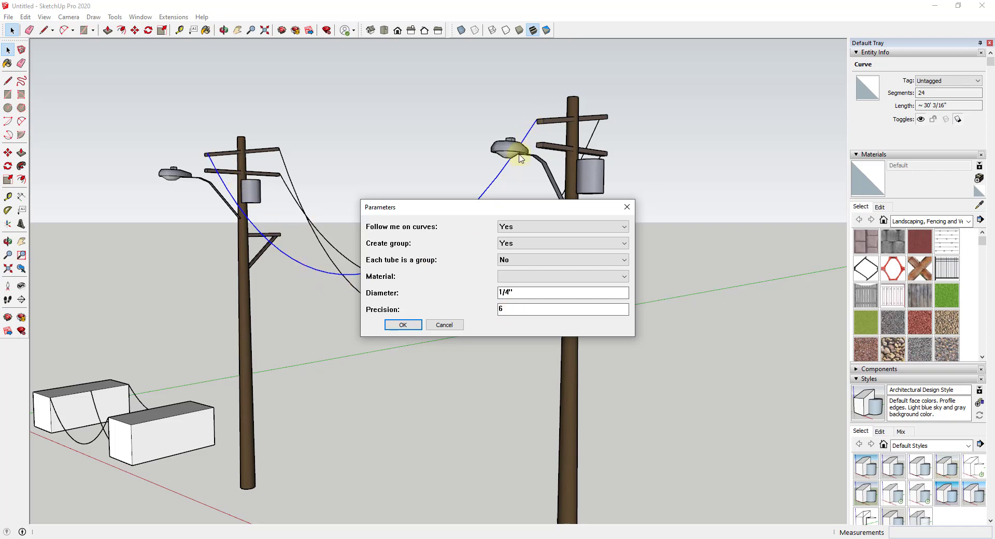
pyautogui.click(402, 326)
pyautogui.click(541, 297)
pyautogui.scroll(5, 439, 250)
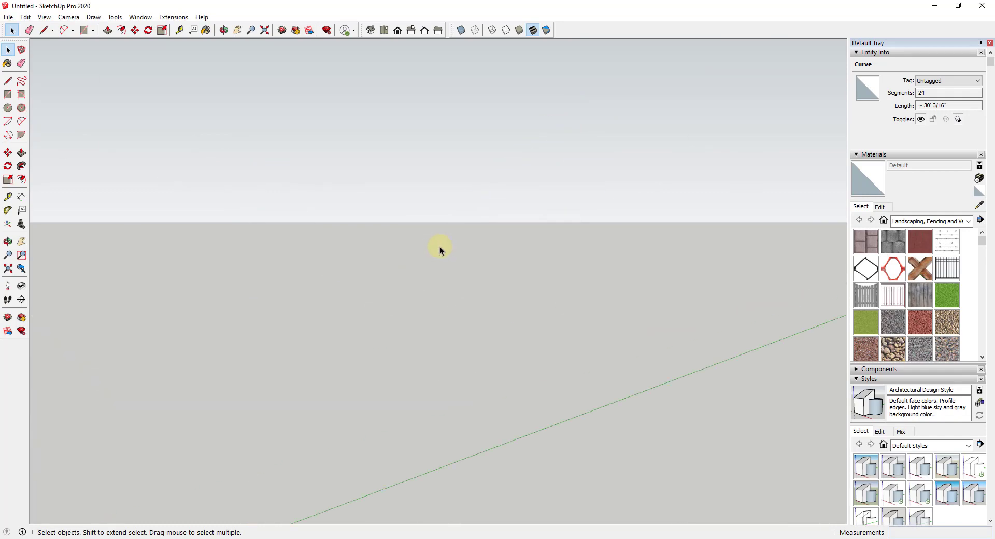
pyautogui.scroll(-5, 439, 247)
pyautogui.moveTo(422, 226); pyautogui.dragTo(443, 233, button='middle')
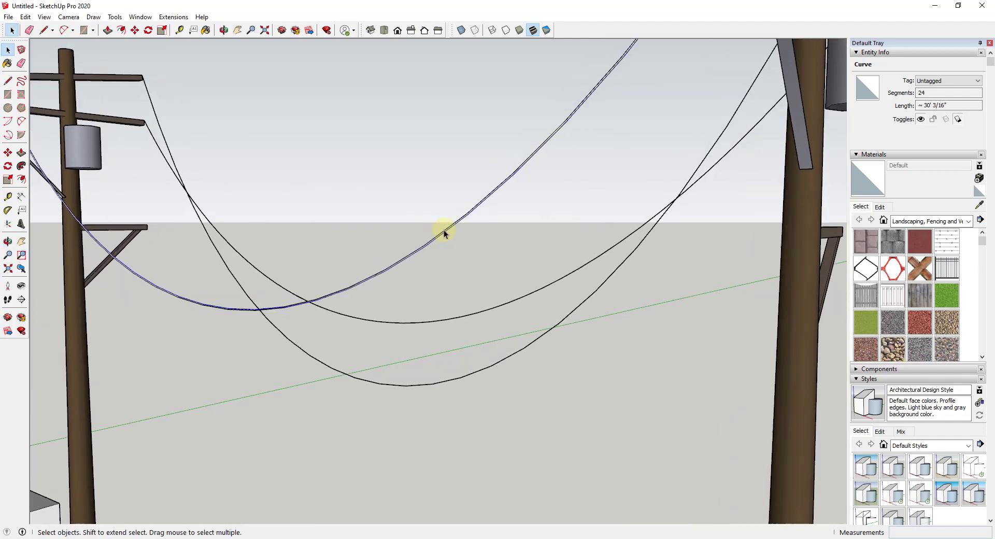
pyautogui.scroll(4, 444, 234)
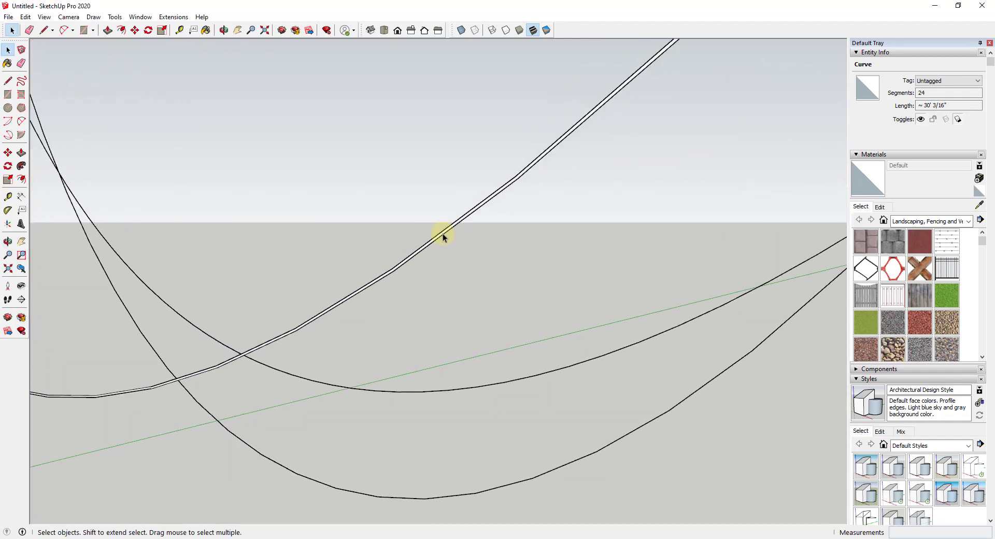
pyautogui.scroll(1, 443, 237)
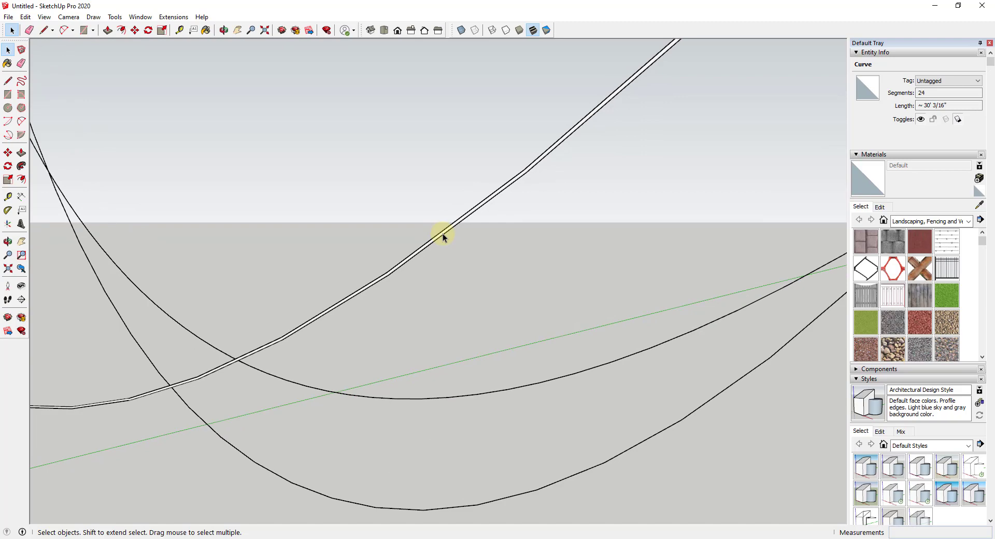
pyautogui.scroll(-6, 443, 237)
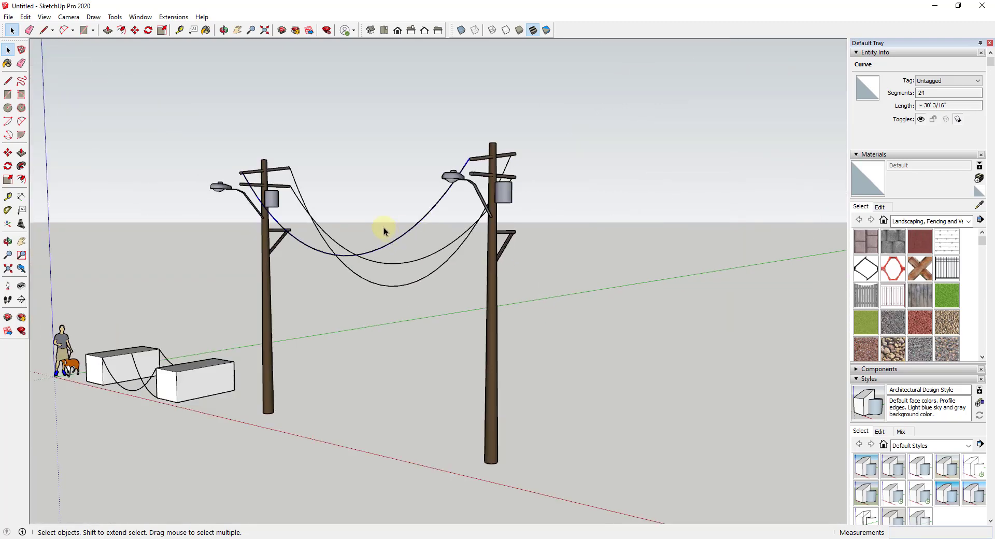
pyautogui.scroll(2, 336, 191)
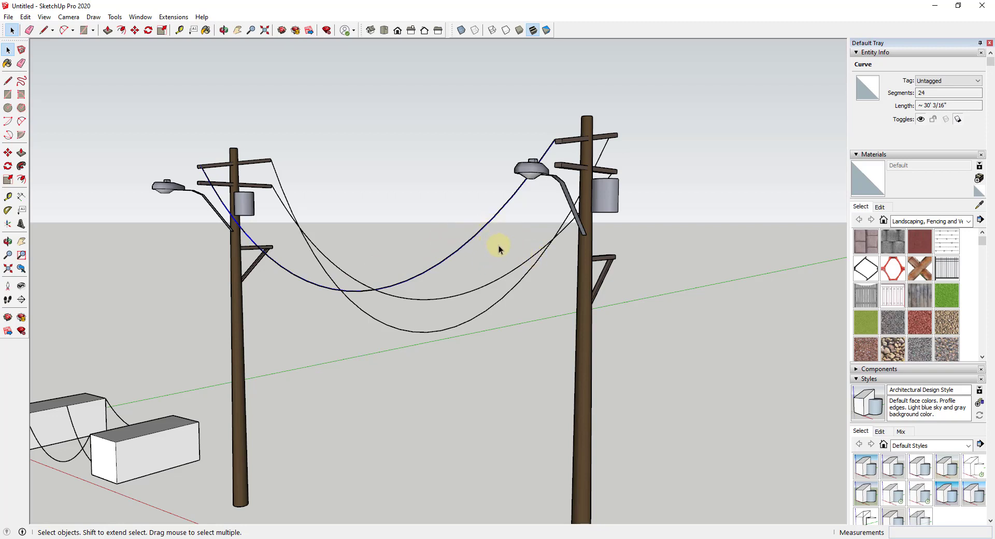
pyautogui.scroll(3, 489, 233)
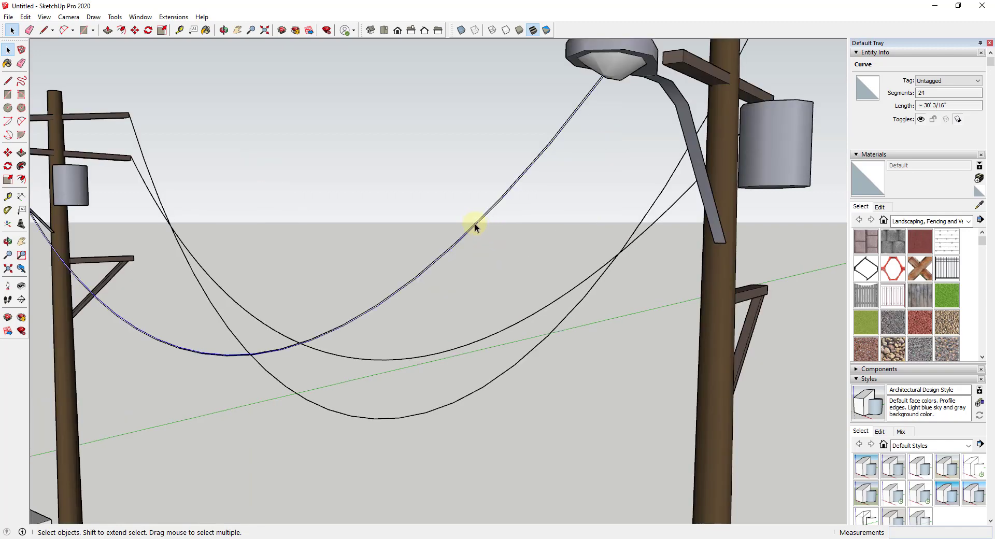
pyautogui.scroll(3, 479, 225)
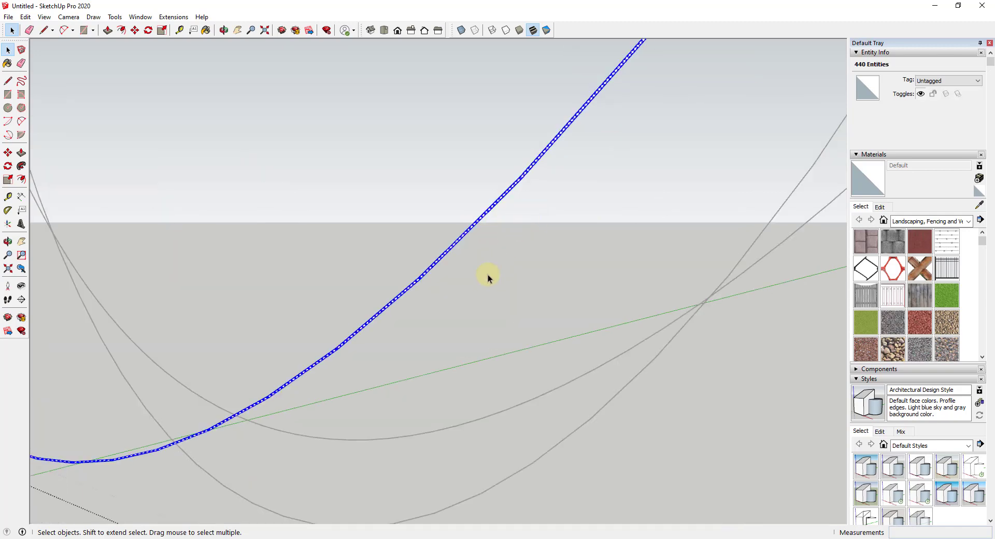
pyautogui.scroll(-3, 475, 322)
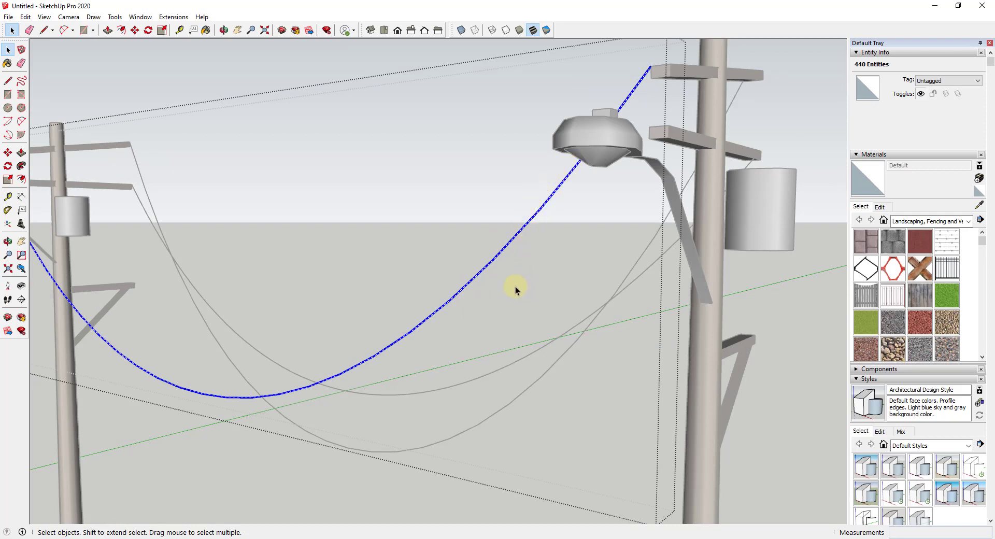
pyautogui.click(533, 278)
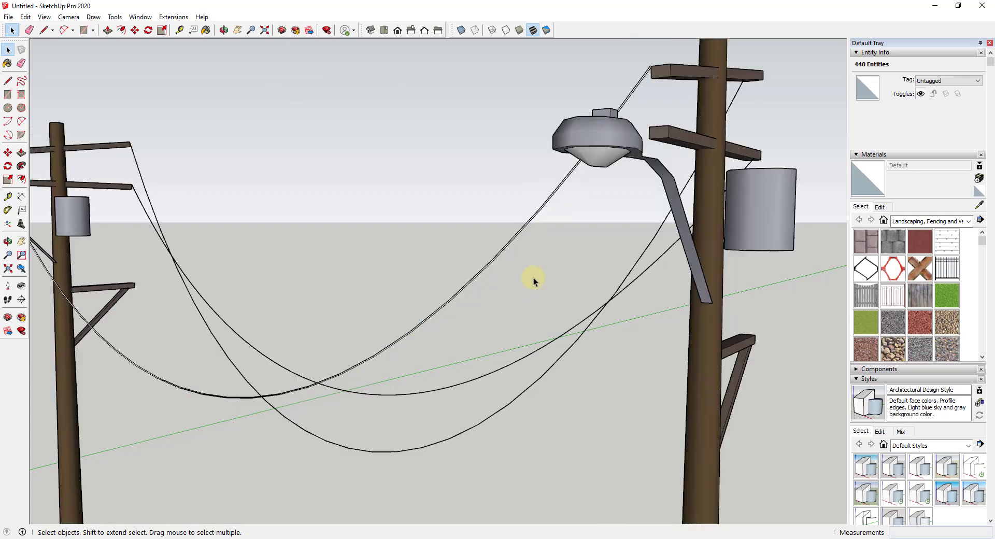
pyautogui.scroll(-5, 552, 240)
pyautogui.scroll(4, 552, 236)
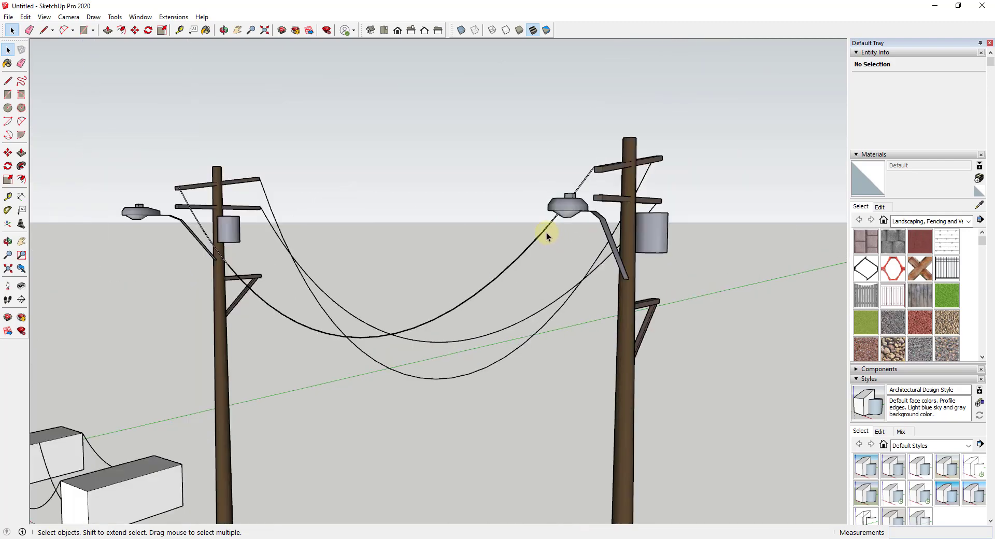
# Step: Orbit and zoom out until the row of brick apartment and storefront buildings is visible
pyautogui.moveTo(546, 236); pyautogui.dragTo(517, 250, button='middle')
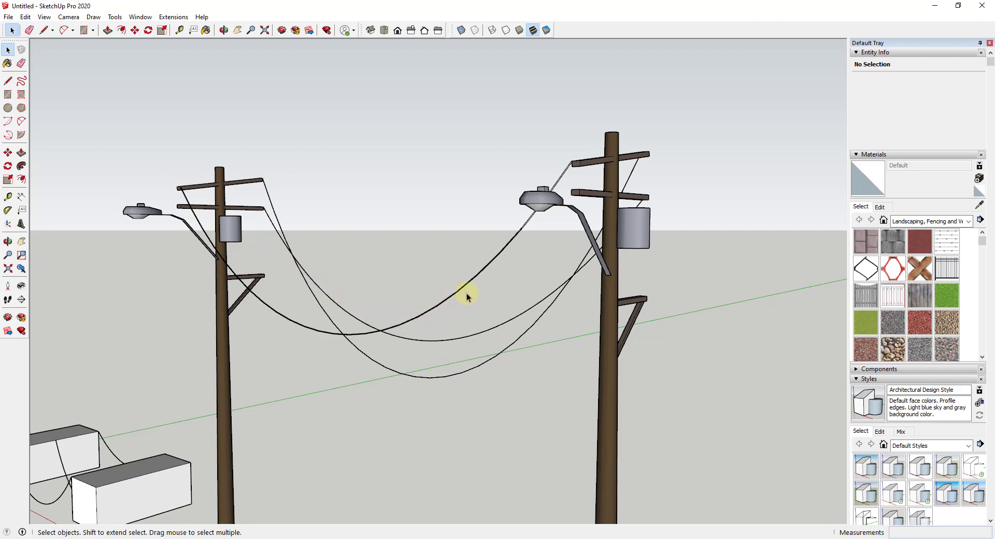
pyautogui.scroll(-3, 471, 275)
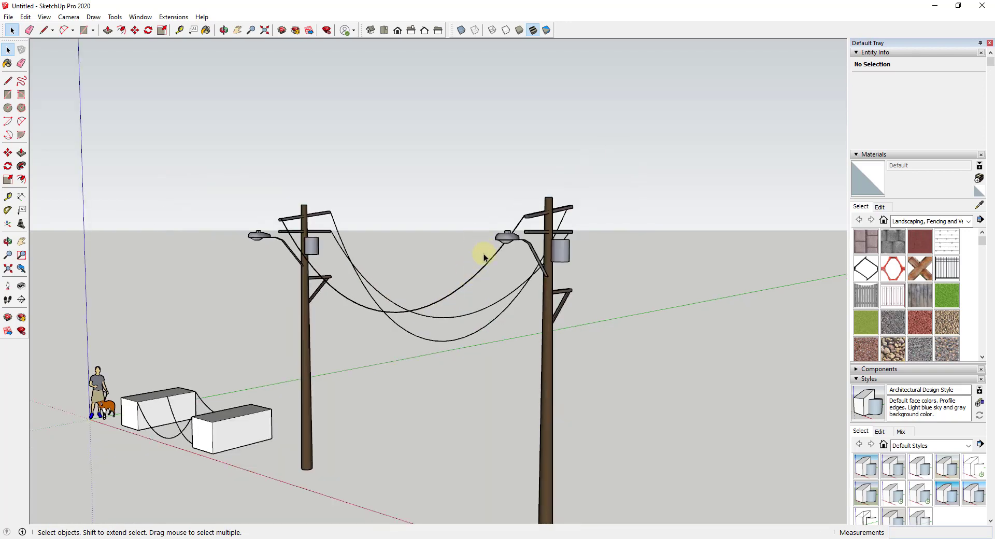
pyautogui.scroll(5, 427, 297)
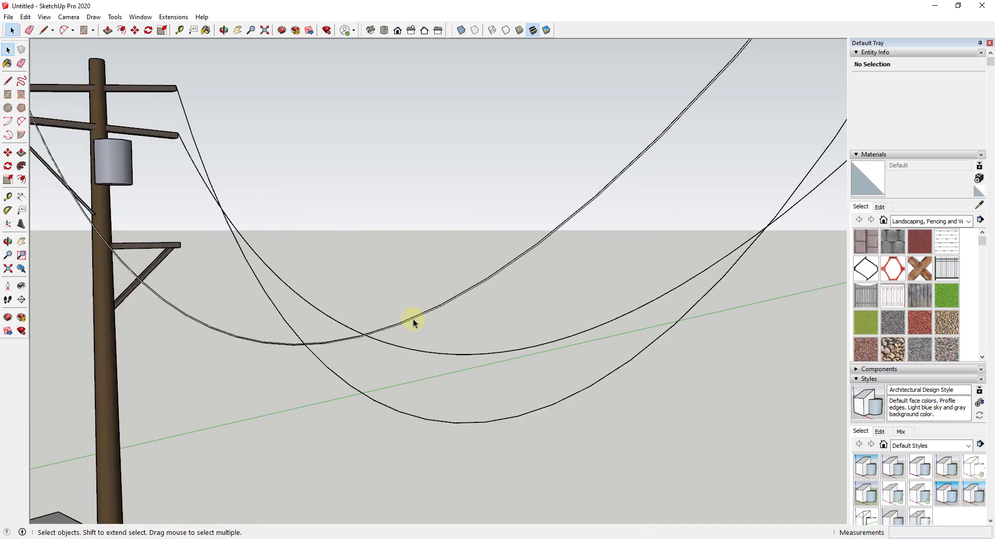
pyautogui.scroll(-4, 413, 325)
pyautogui.scroll(-4, 398, 333)
pyautogui.scroll(-3, 682, 251)
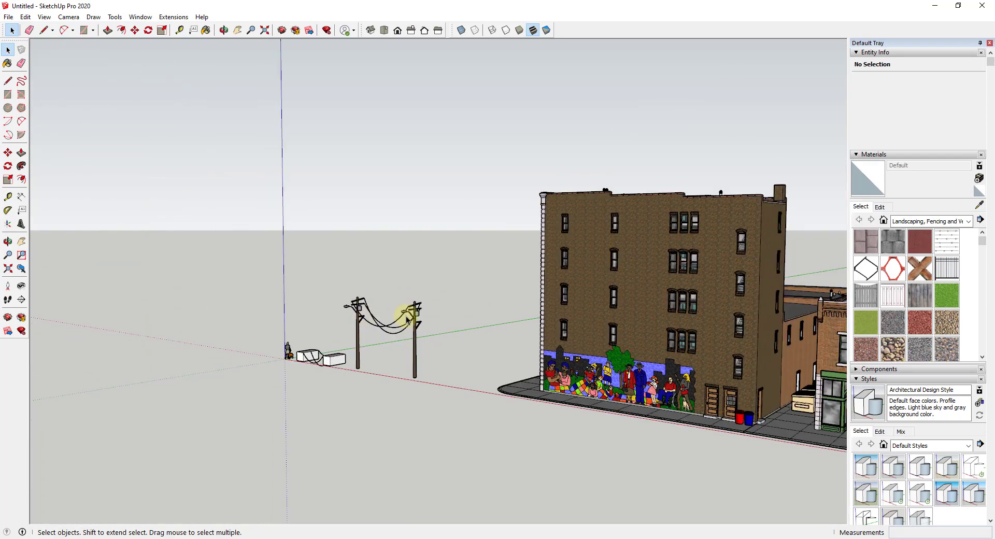
pyautogui.scroll(-1, 688, 319)
pyautogui.scroll(8, 688, 319)
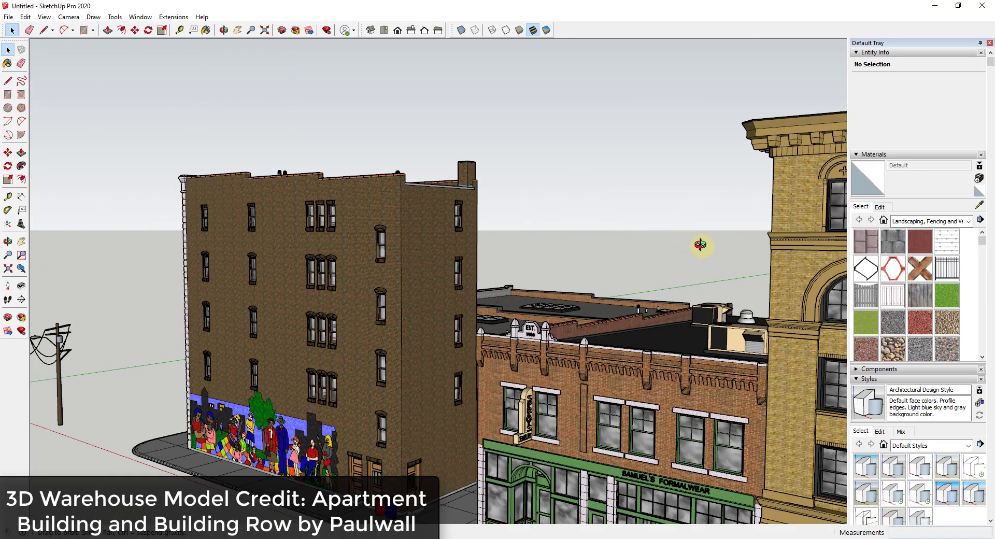
pyautogui.moveTo(700, 244); pyautogui.dragTo(622, 233, button='middle')
# Step: Draw a catenary wire from the apartment roof corner to the taller building with sag 12
pyautogui.click(141, 16)
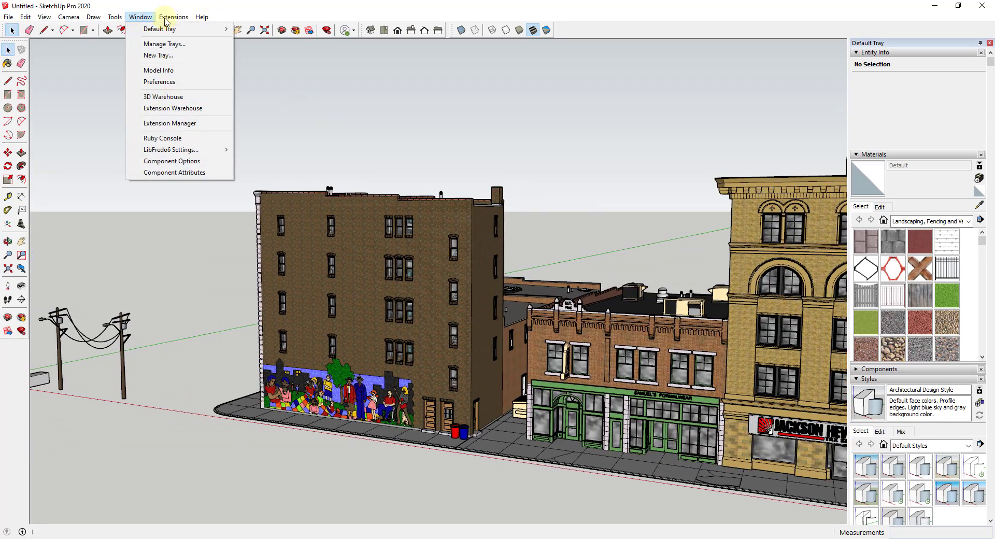
pyautogui.moveTo(174, 17)
pyautogui.click(191, 132)
pyautogui.scroll(5, 498, 198)
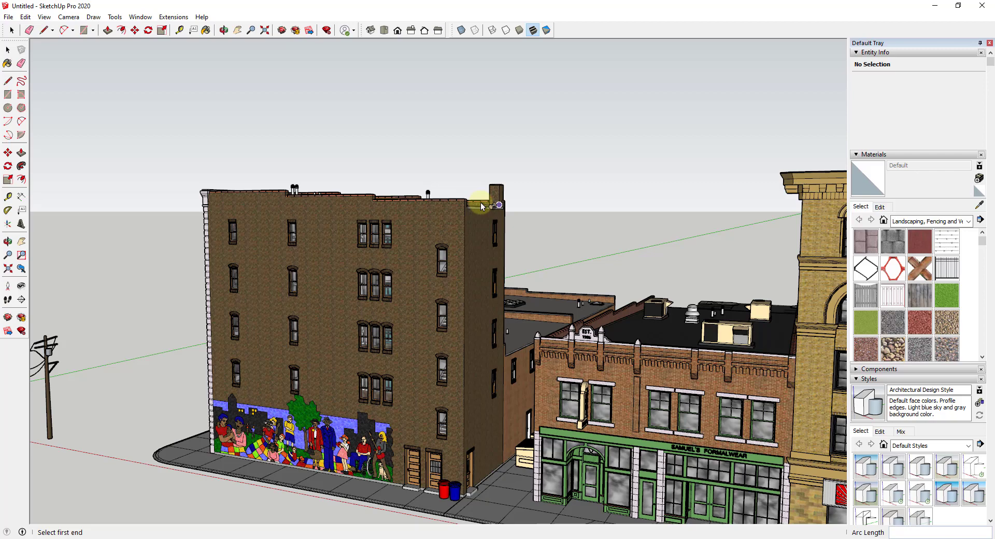
pyautogui.click(460, 200)
pyautogui.moveTo(460, 200); pyautogui.dragTo(784, 192, button='middle')
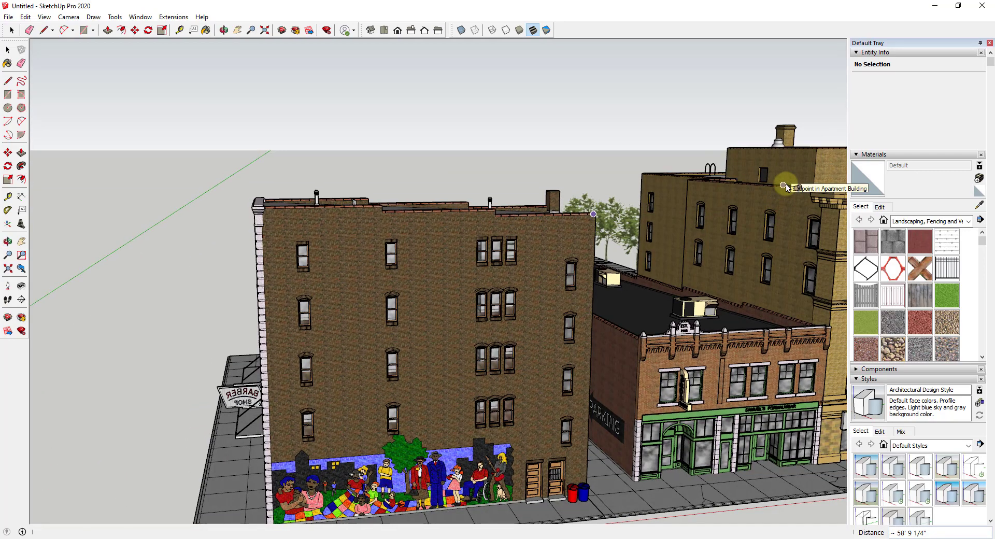
pyautogui.write('120')
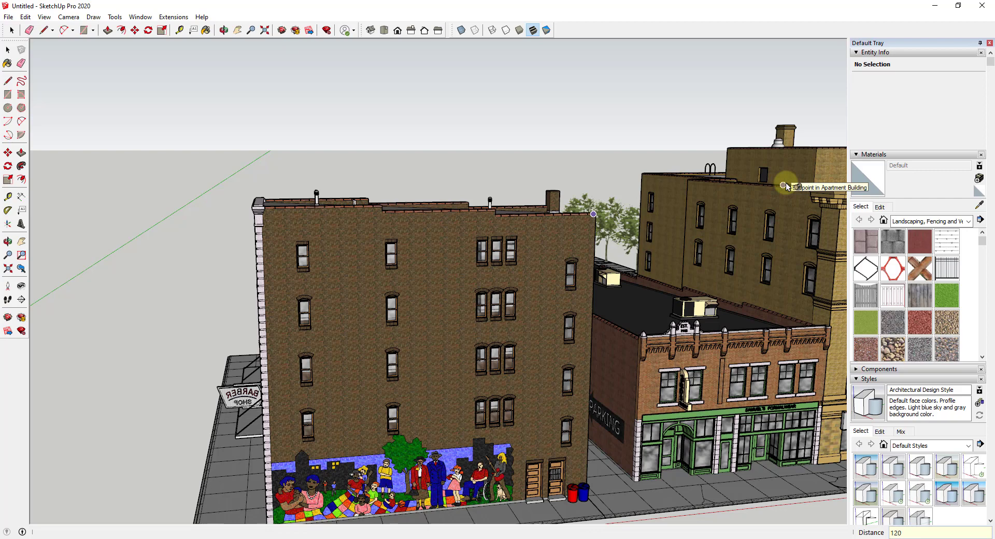
pyautogui.press('Return')
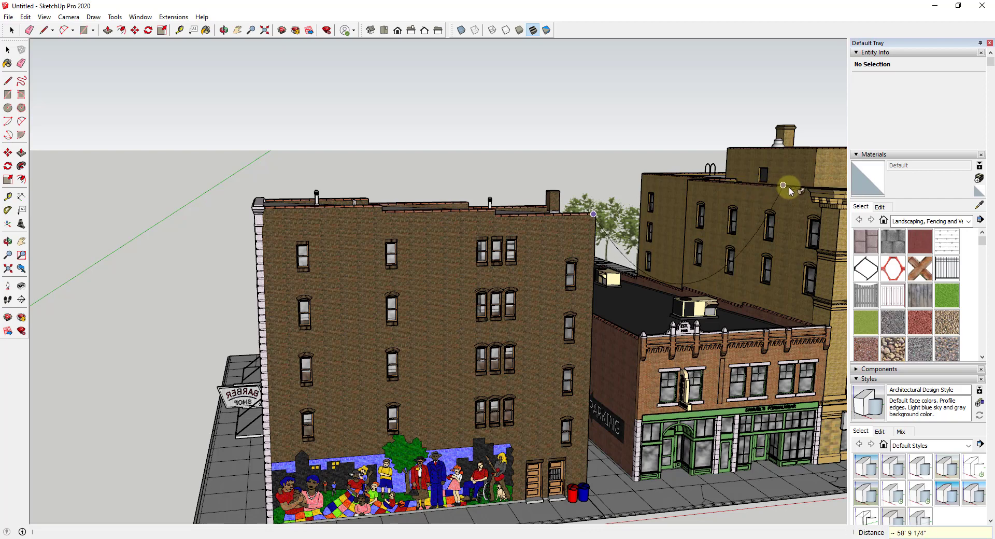
# Step: Begin a second catenary wire at the apartment roof corner
pyautogui.moveTo(795, 188); pyautogui.dragTo(560, 222, button='middle')
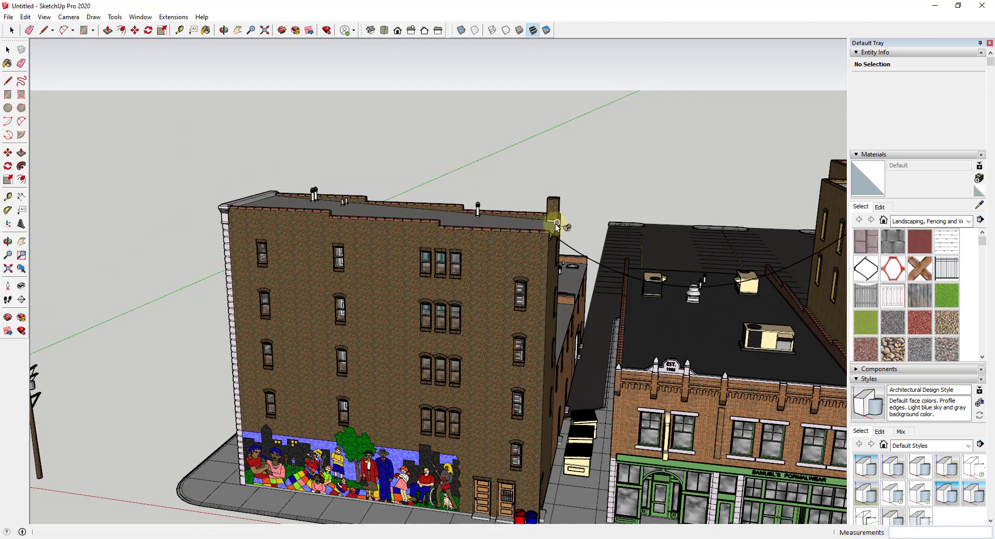
pyautogui.click(557, 224)
pyautogui.moveTo(660, 213); pyautogui.dragTo(764, 211, button='middle')
pyautogui.scroll(3, 764, 211)
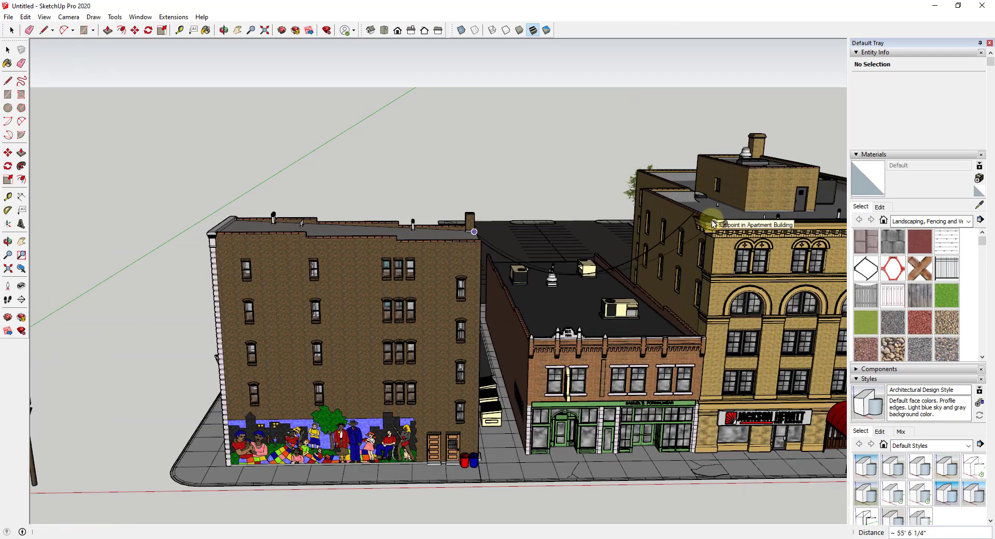
# Step: Orbit and zoom toward the left building's roof to view the finished wires
pyautogui.moveTo(712, 224); pyautogui.dragTo(496, 277, button='middle')
pyautogui.scroll(3, 490, 209)
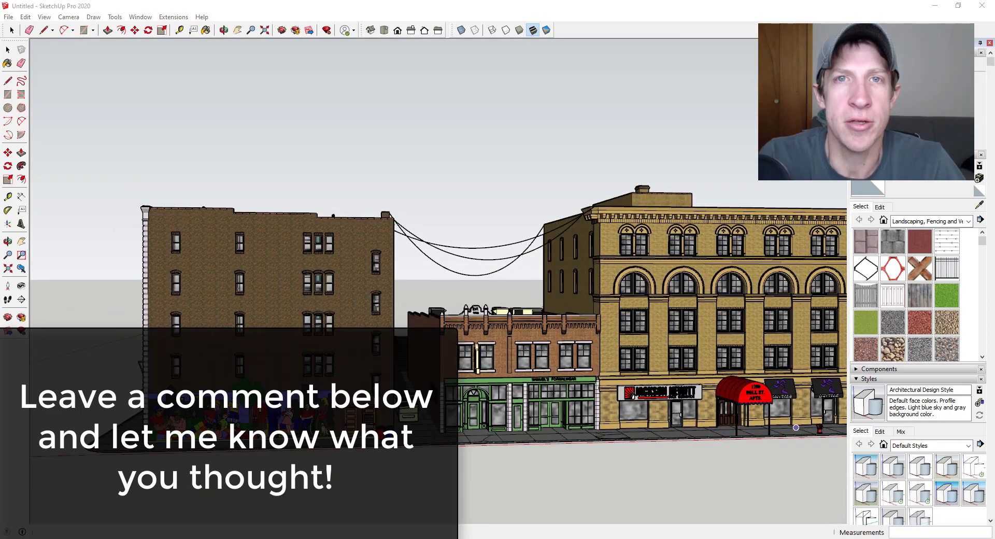